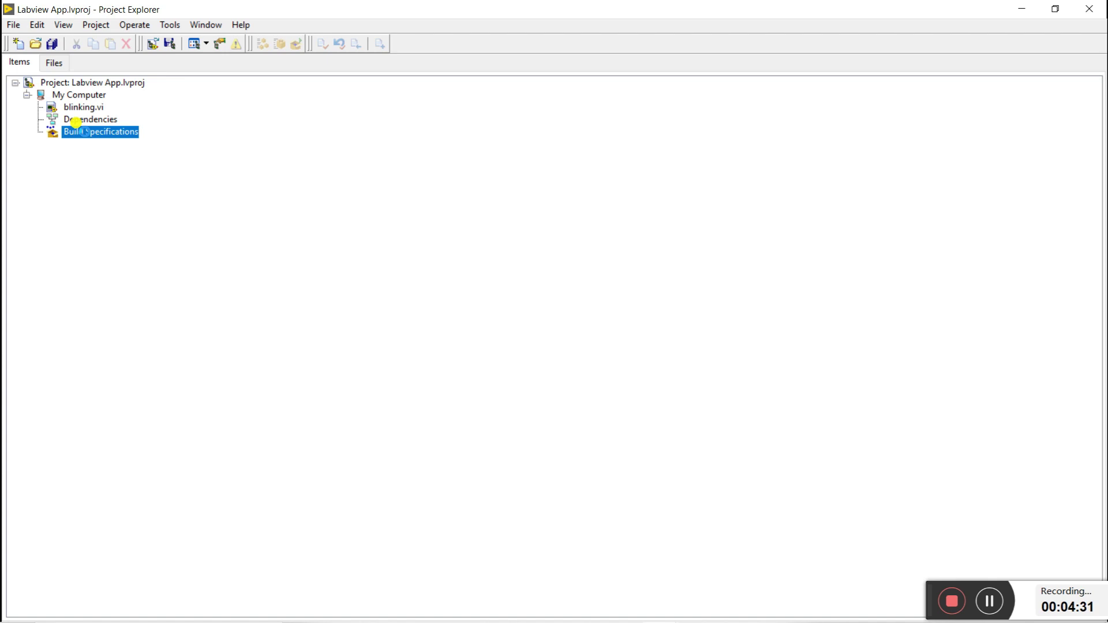
Create a new Application (EXE) build specification under Build Specifications.
right_click(85, 131)
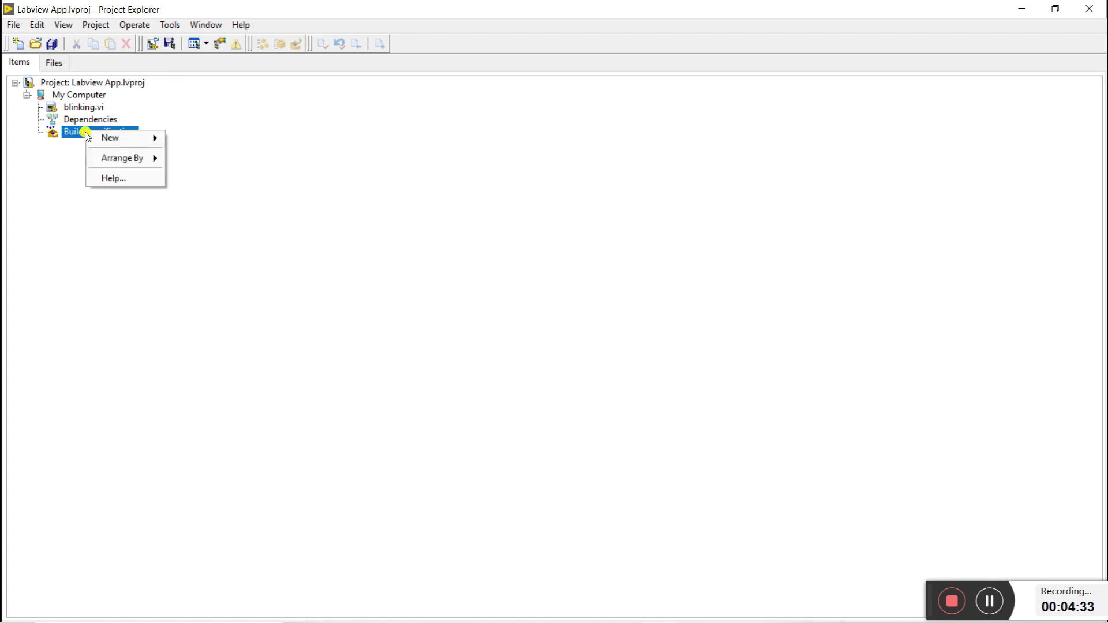
mouse_move(108, 137)
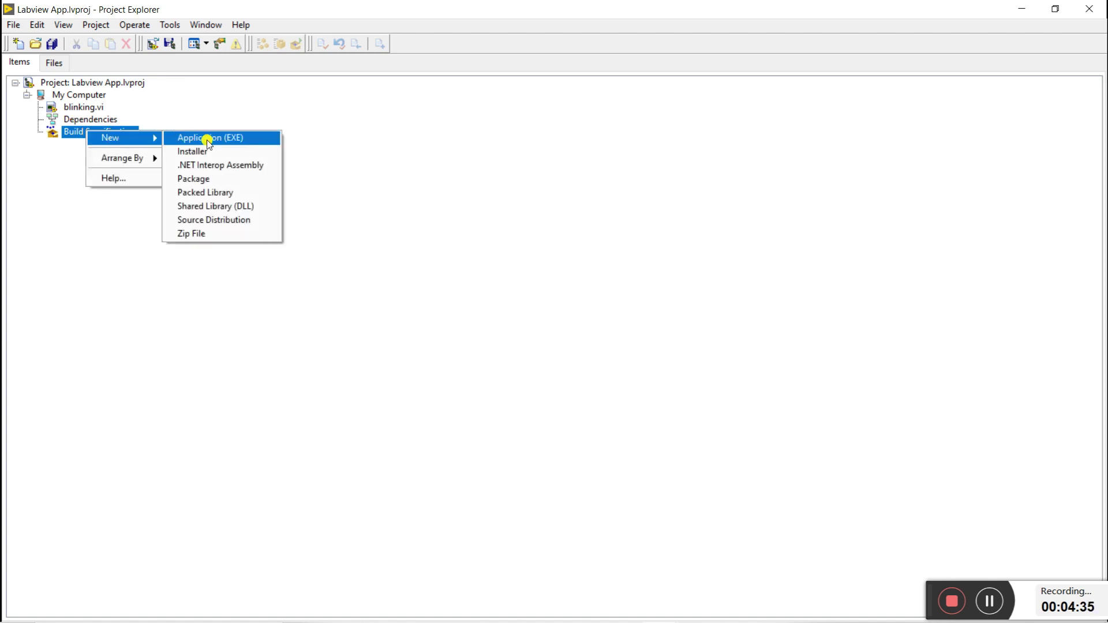
left_click(255, 139)
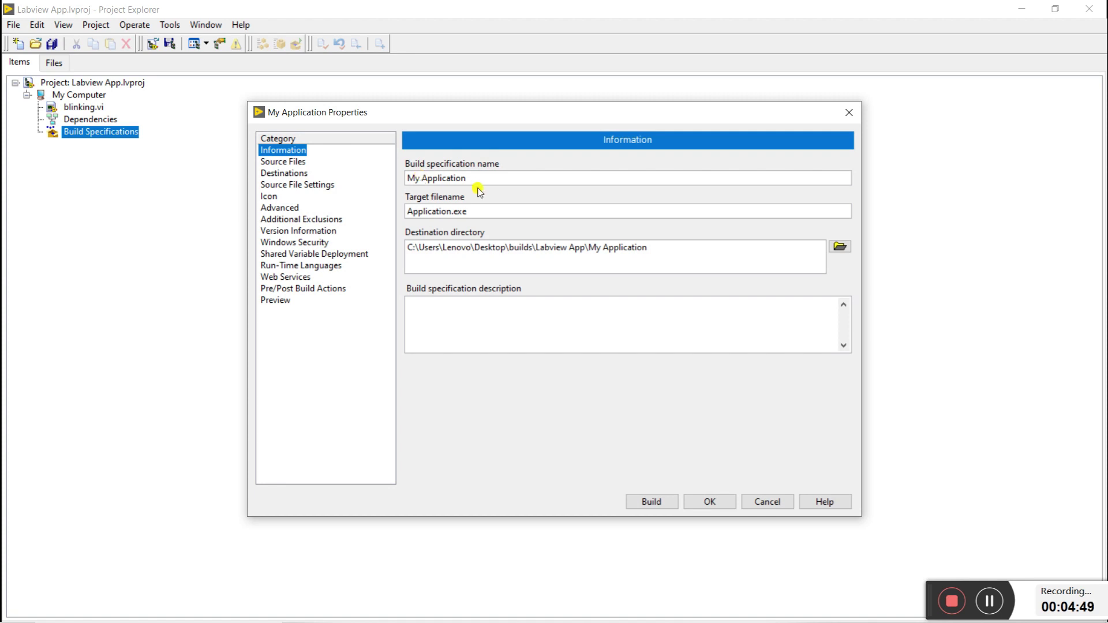
Name the build specification deep and its target file deepApplication.exe.
left_click_drag(471, 177, 393, 176)
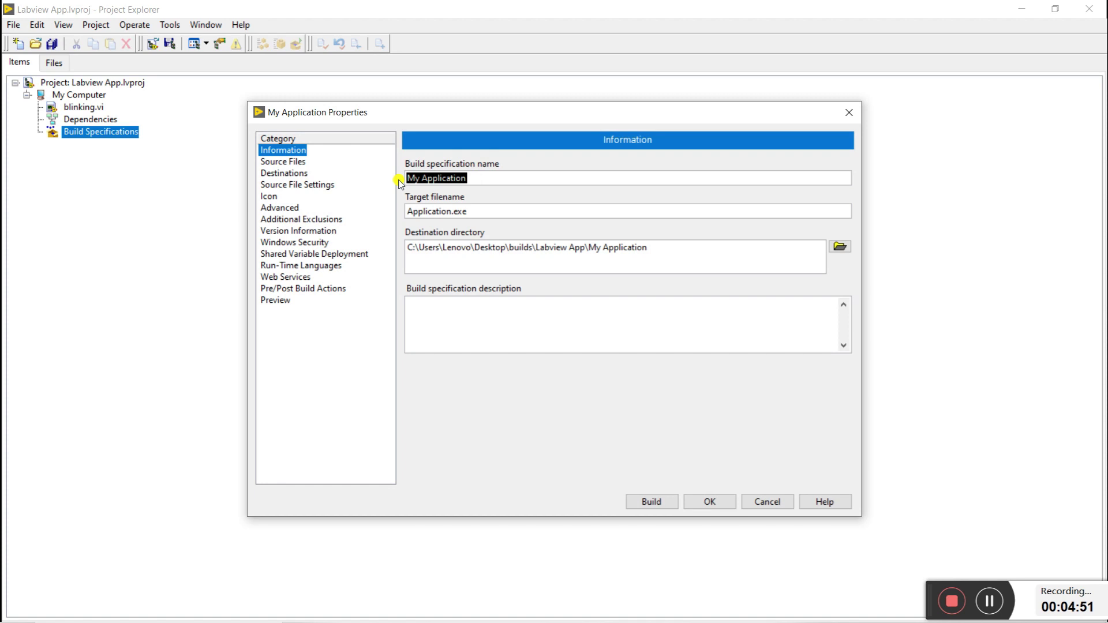
type("P")
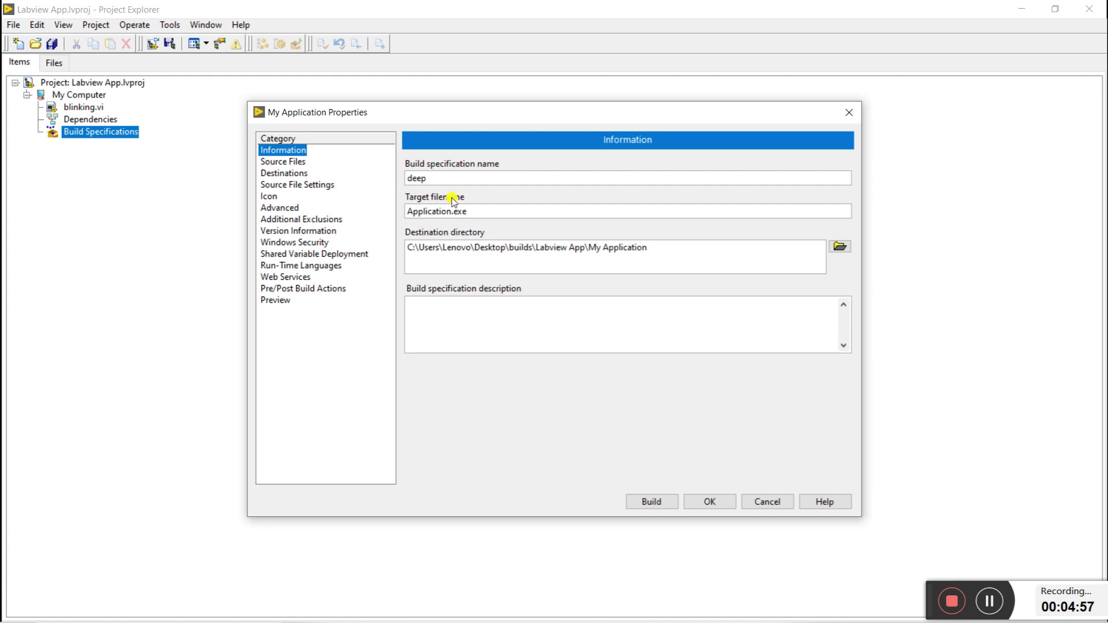
left_click(409, 211)
type("deep")
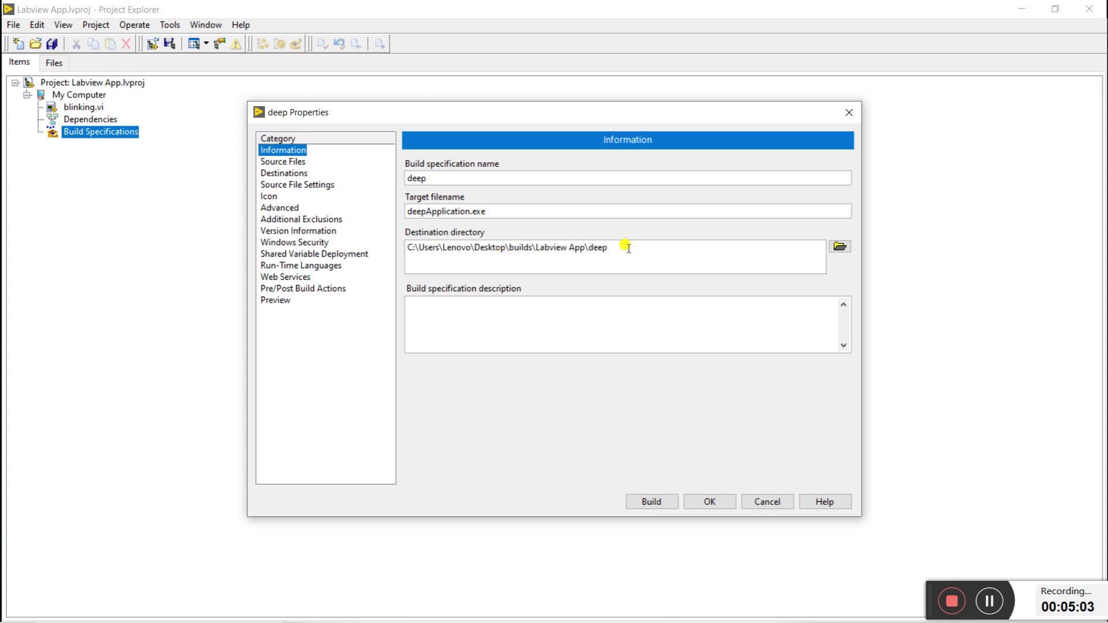
Browse for a new destination directory for the deep build.
left_click_drag(622, 247, 407, 247)
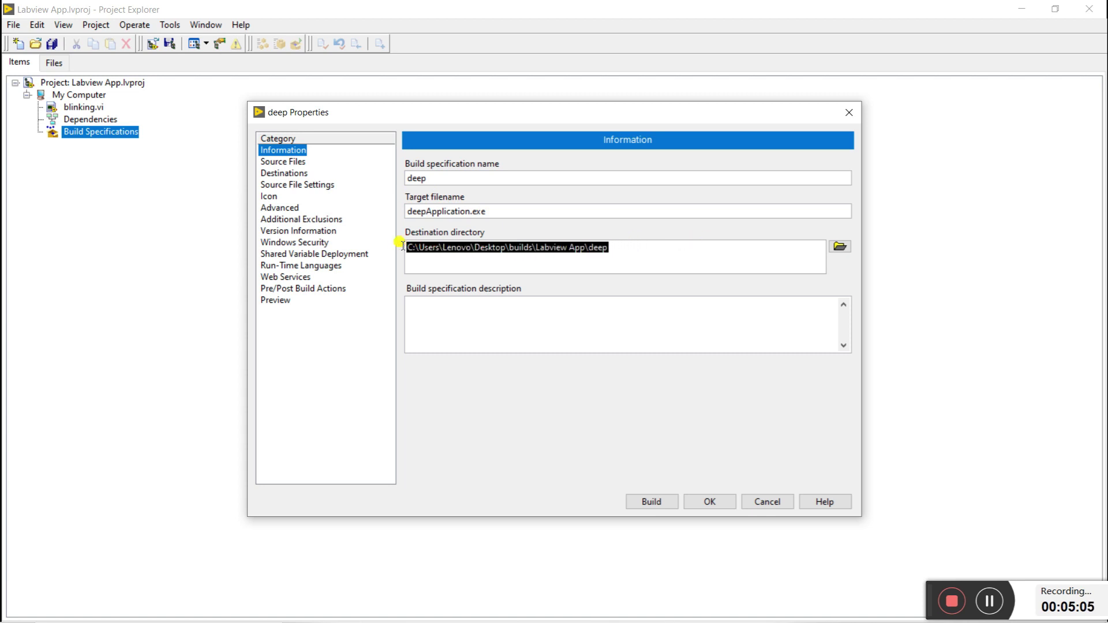
left_click(621, 249)
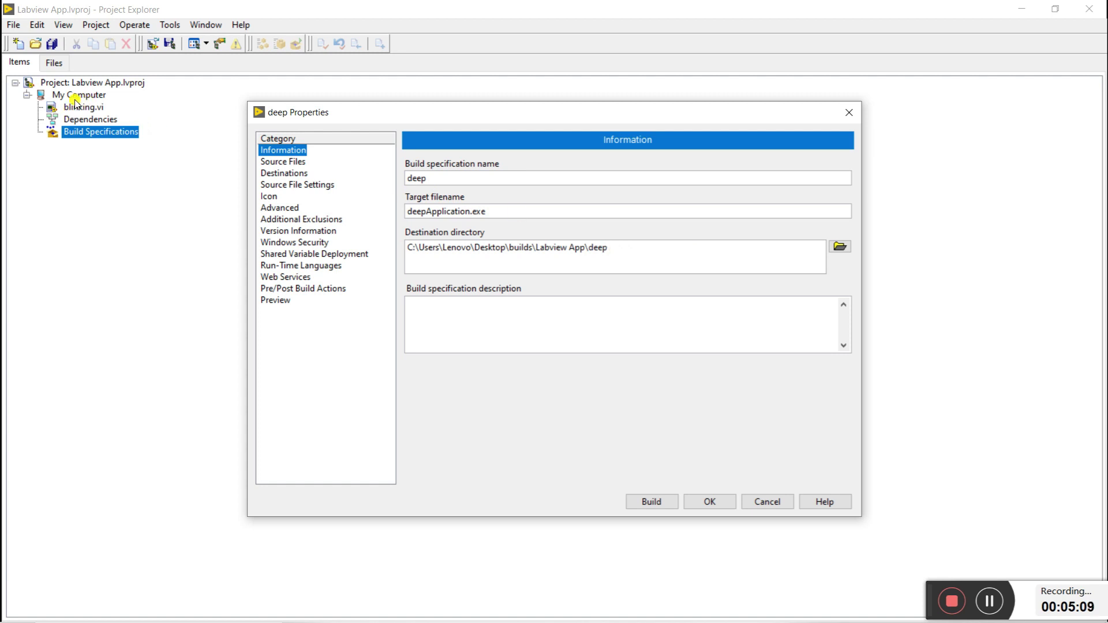
left_click(840, 248)
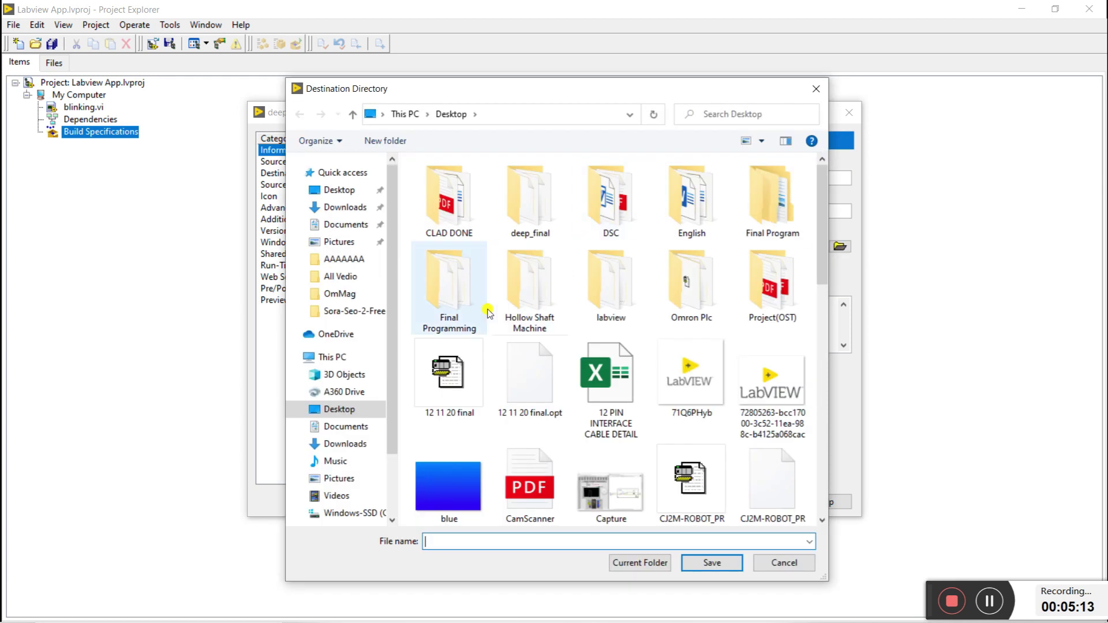
Create an Application folder in Desktop > labview and make it the destination directory.
left_click(330, 410)
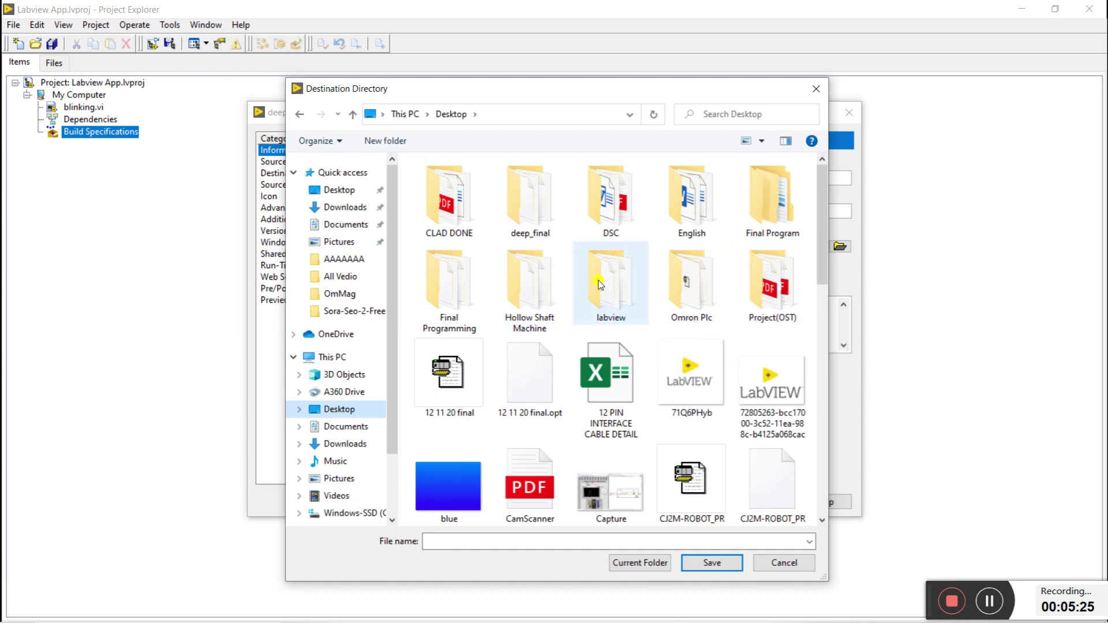
double_click(592, 303)
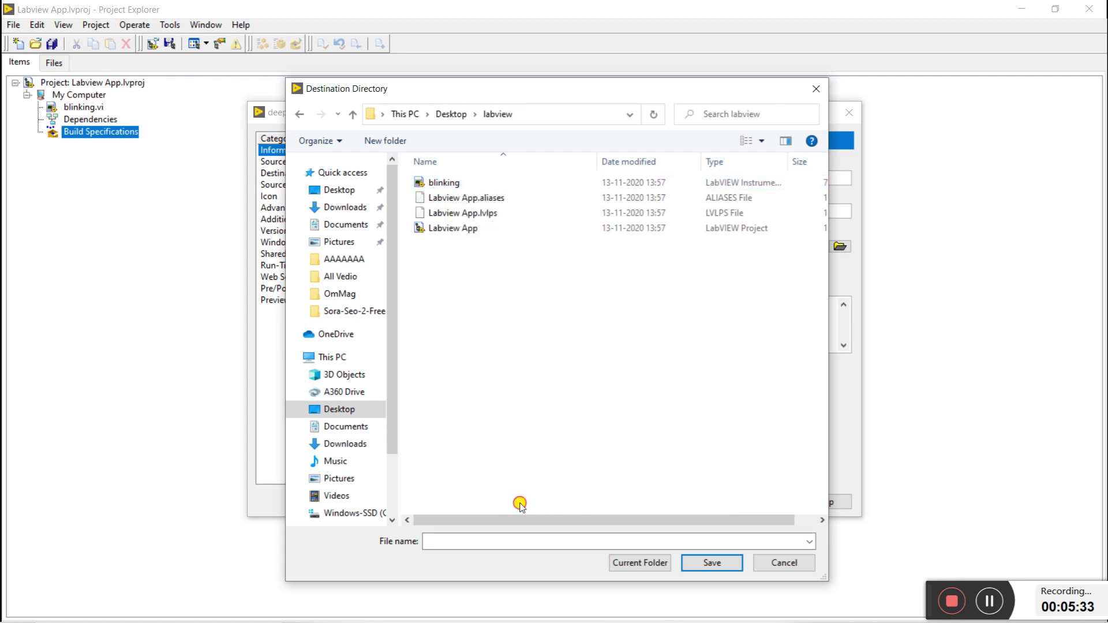
left_click(385, 142)
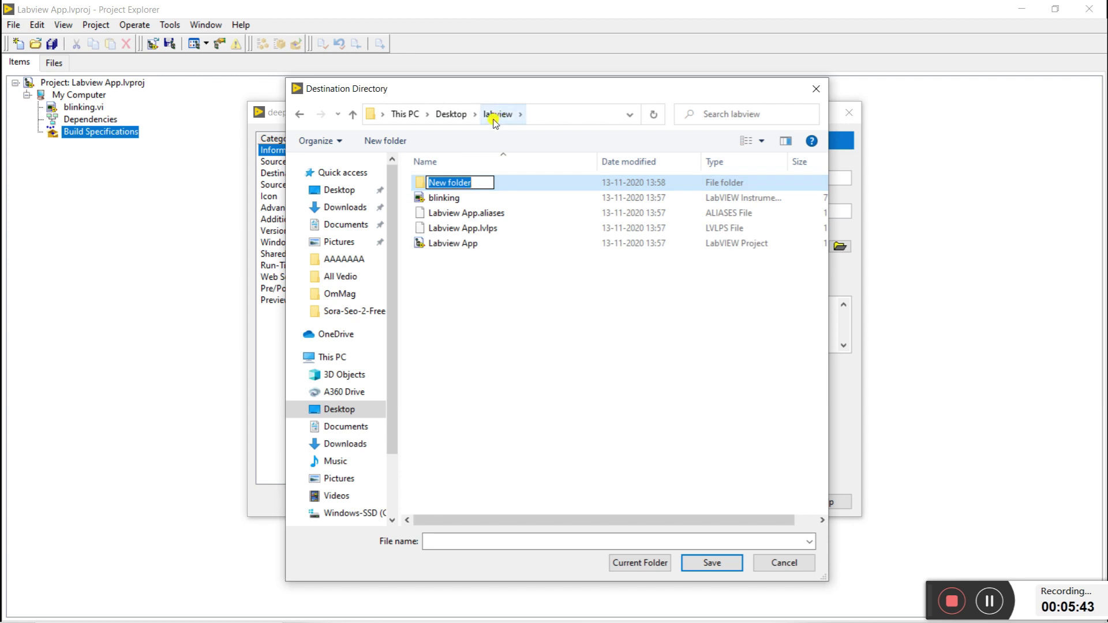
left_click(476, 181)
key("BackSpace")
key("BackSpace")
key("BackSpace")
key("BackSpace")
key("BackSpace")
key("BackSpace")
key("BackSpace")
key("BackSpace")
key("BackSpace")
key("BackSpace")
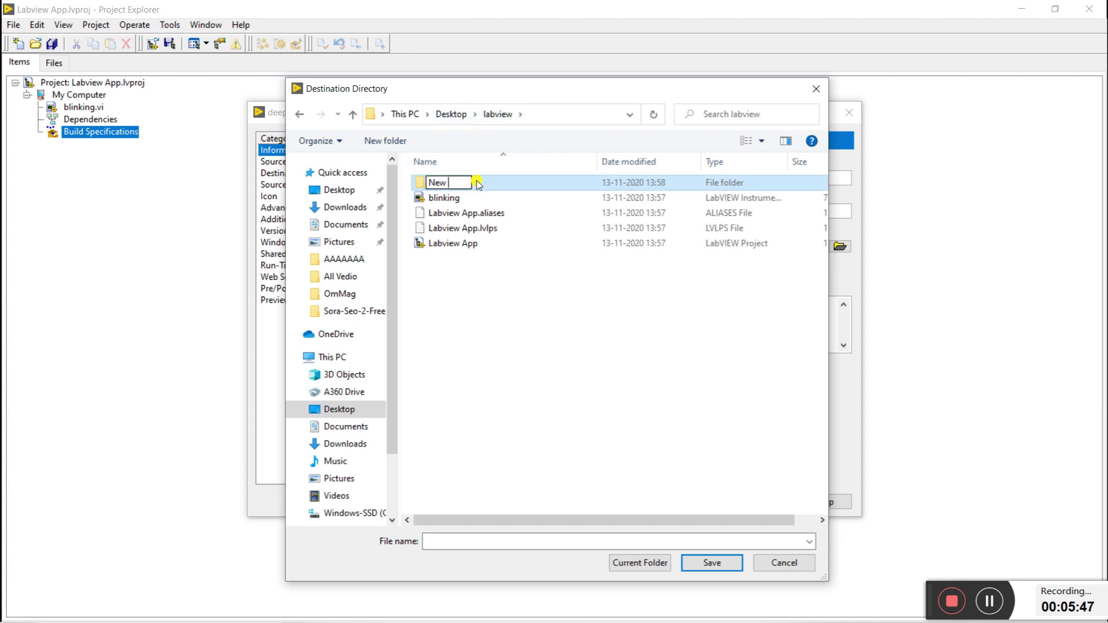
type("Application")
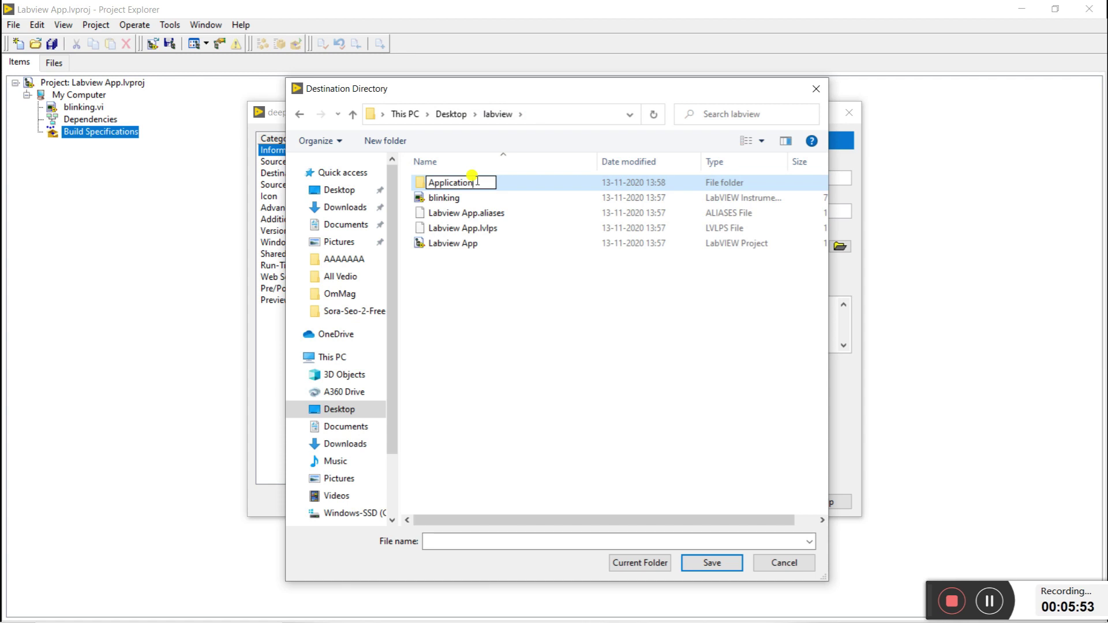
key("Return")
double_click(495, 181)
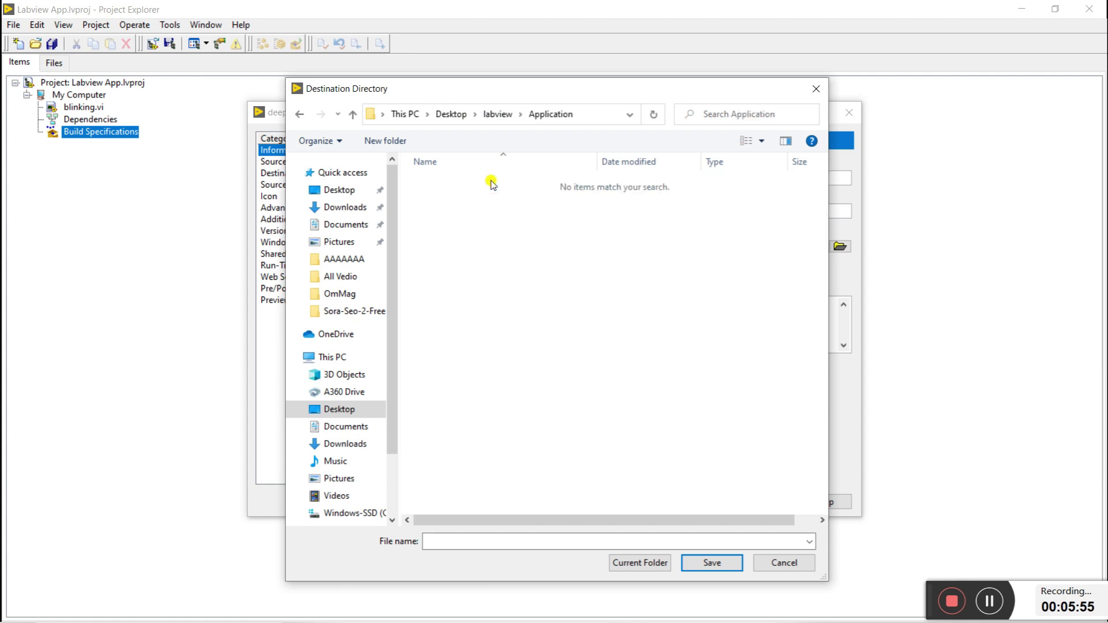
left_click(631, 564)
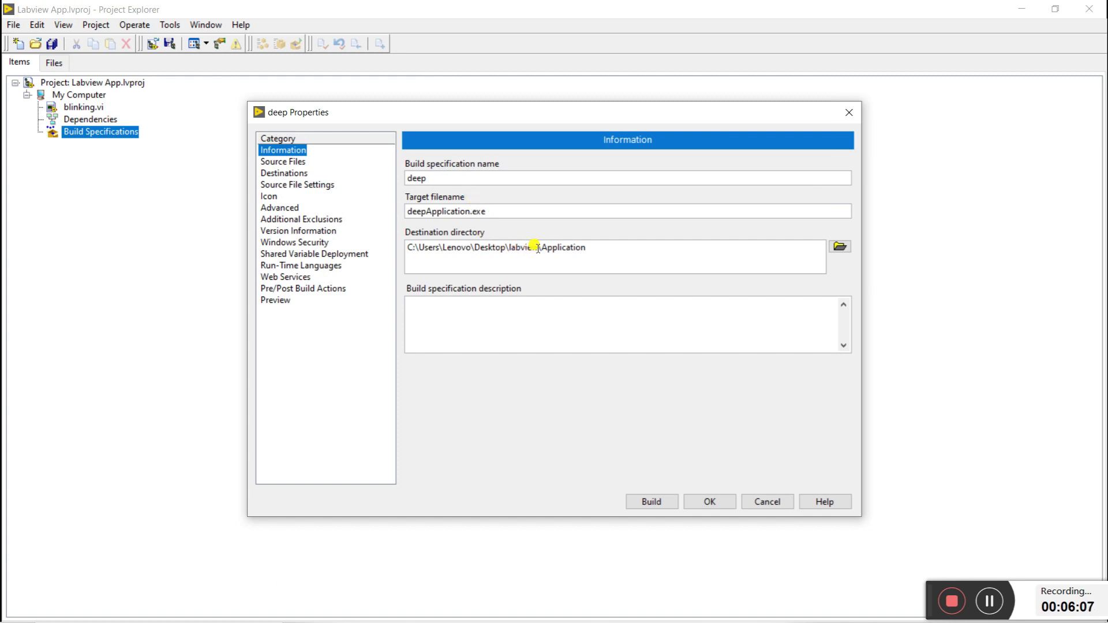
Add blinking.vi to the Startup VIs on the Source Files page.
left_click(278, 163)
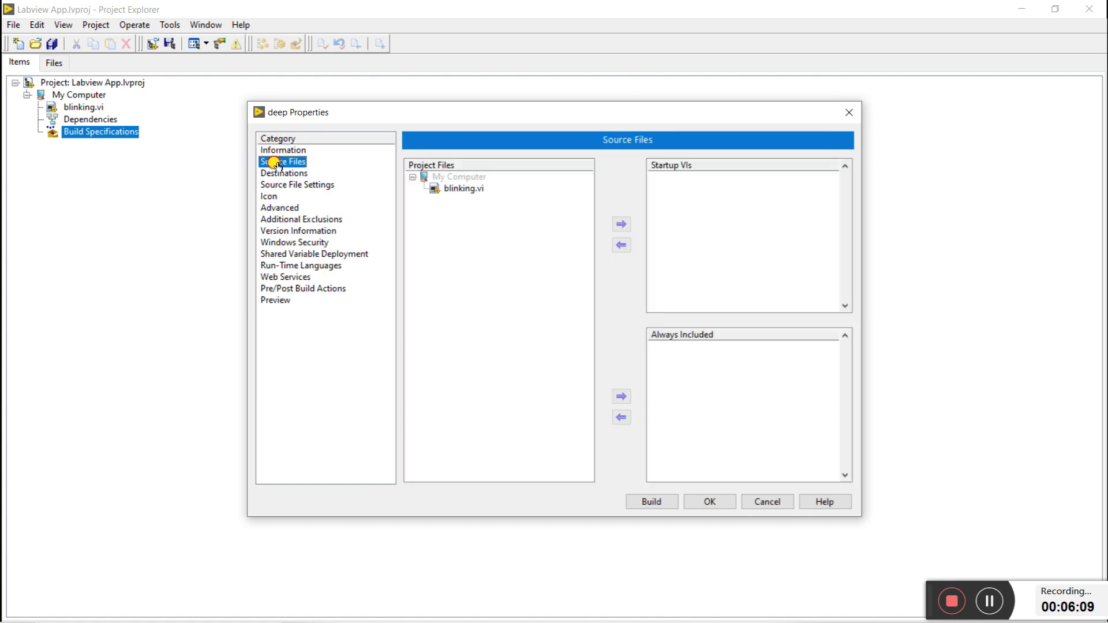
left_click(453, 189)
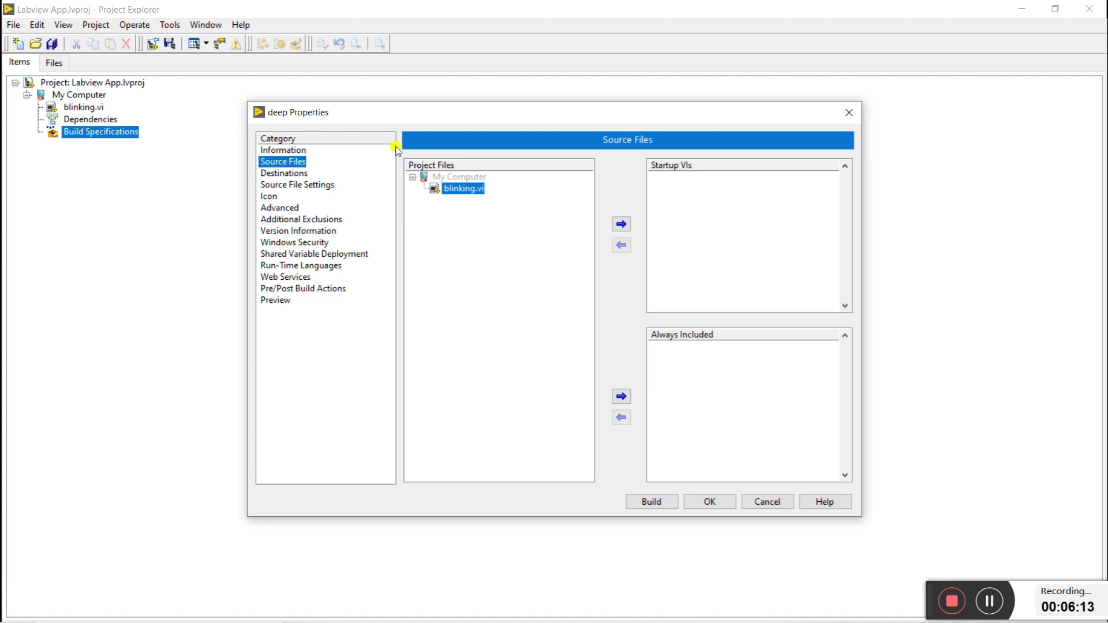
left_click(621, 227)
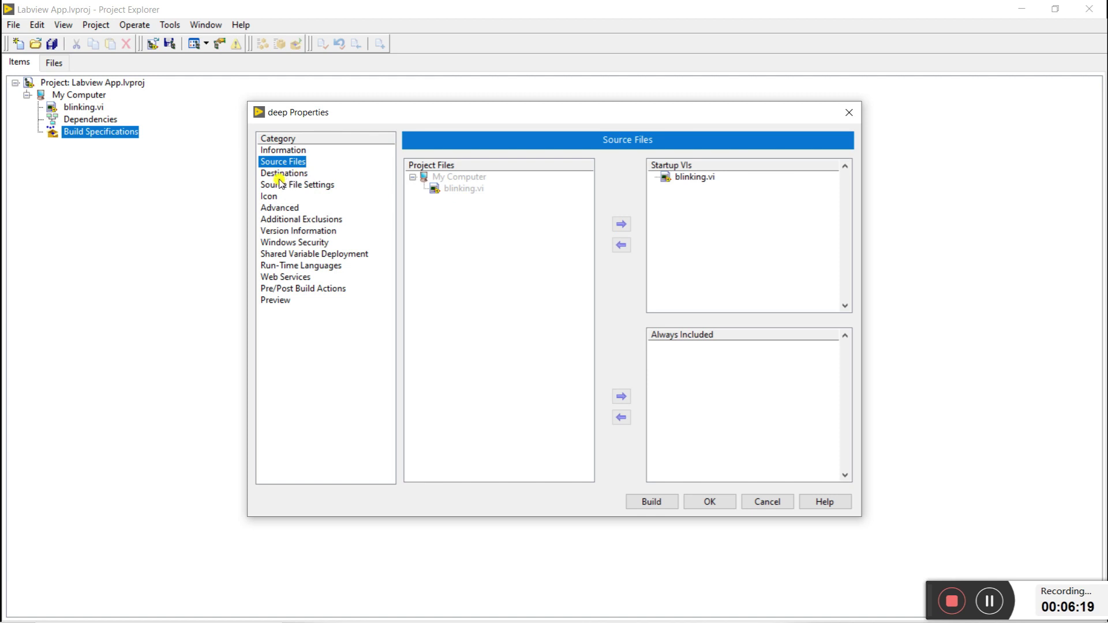
Generate a preview of the deepApplication build files and save the build settings.
left_click(275, 300)
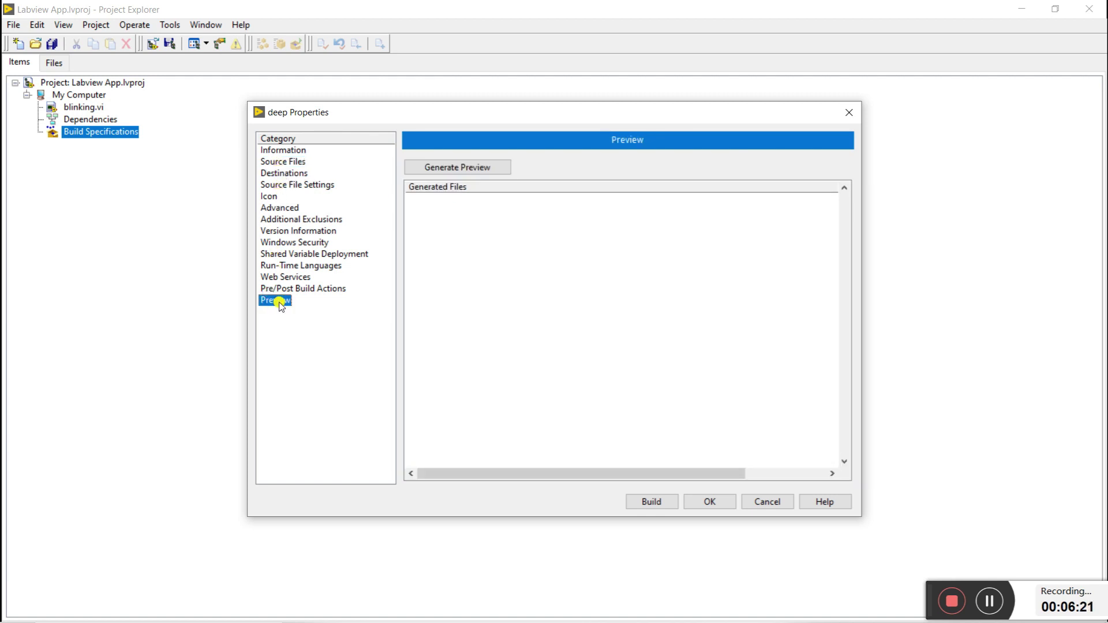
left_click(473, 166)
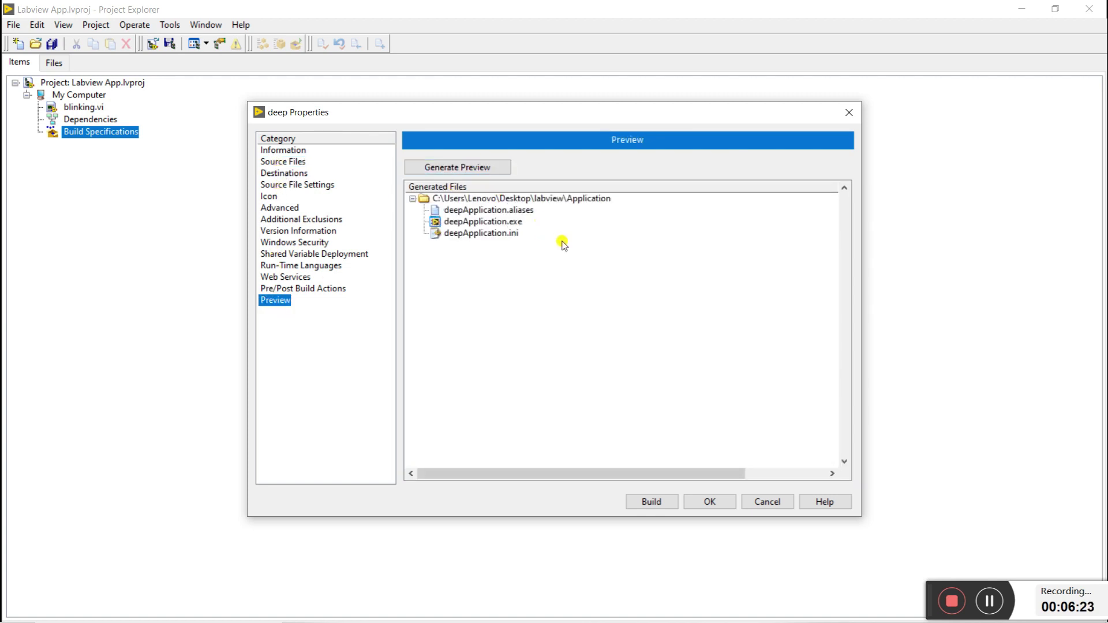
left_click(711, 502)
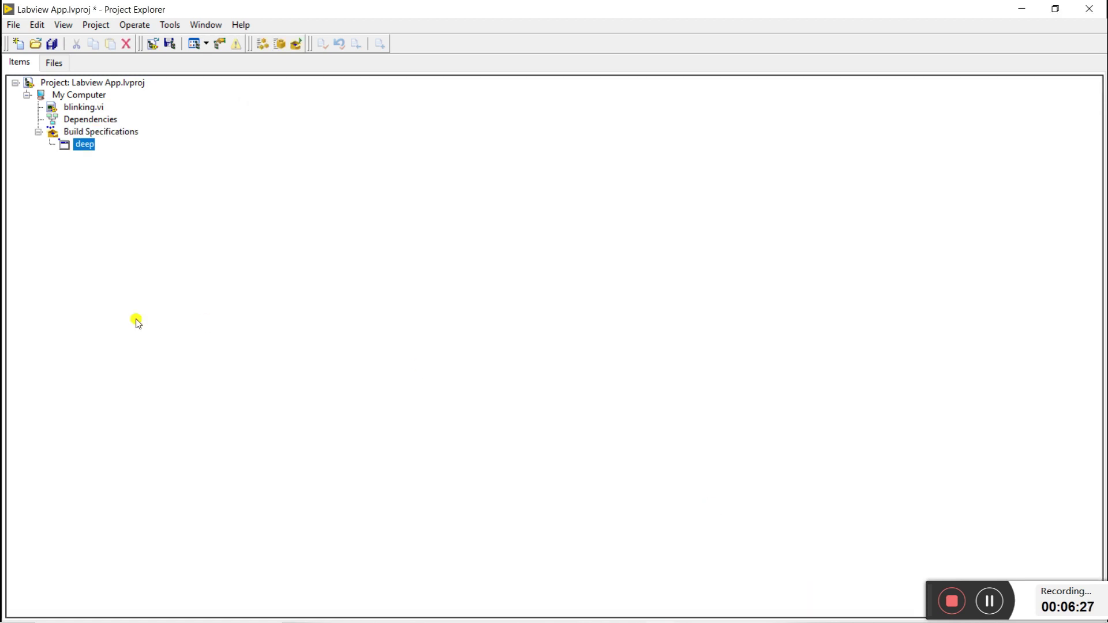
Build the deep application and dismiss the build report.
left_click(86, 146)
right_click(86, 146)
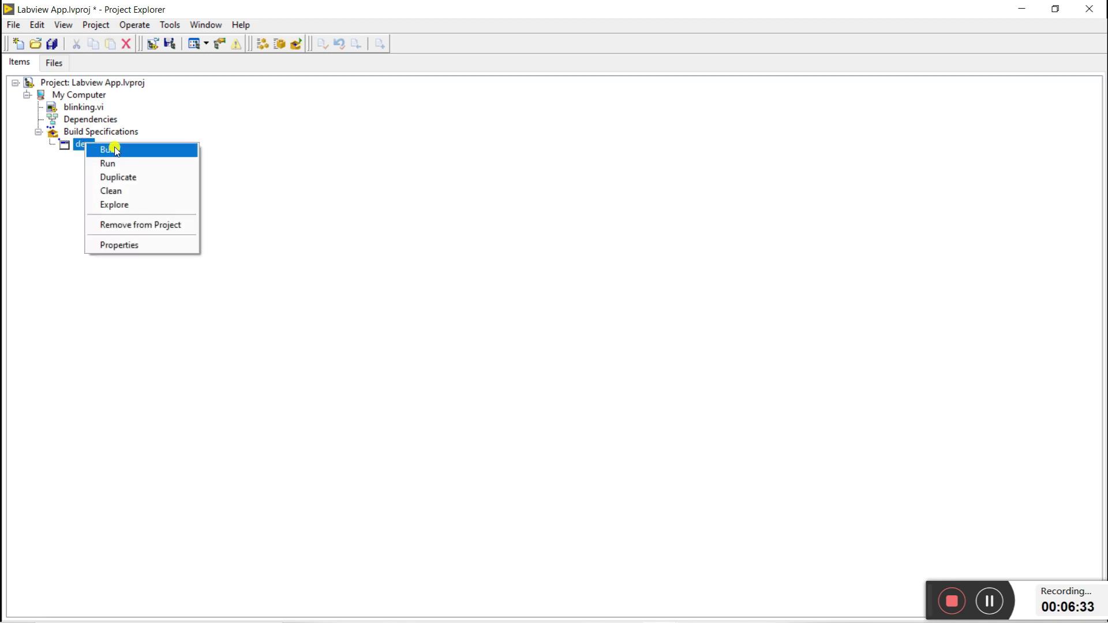
left_click(115, 150)
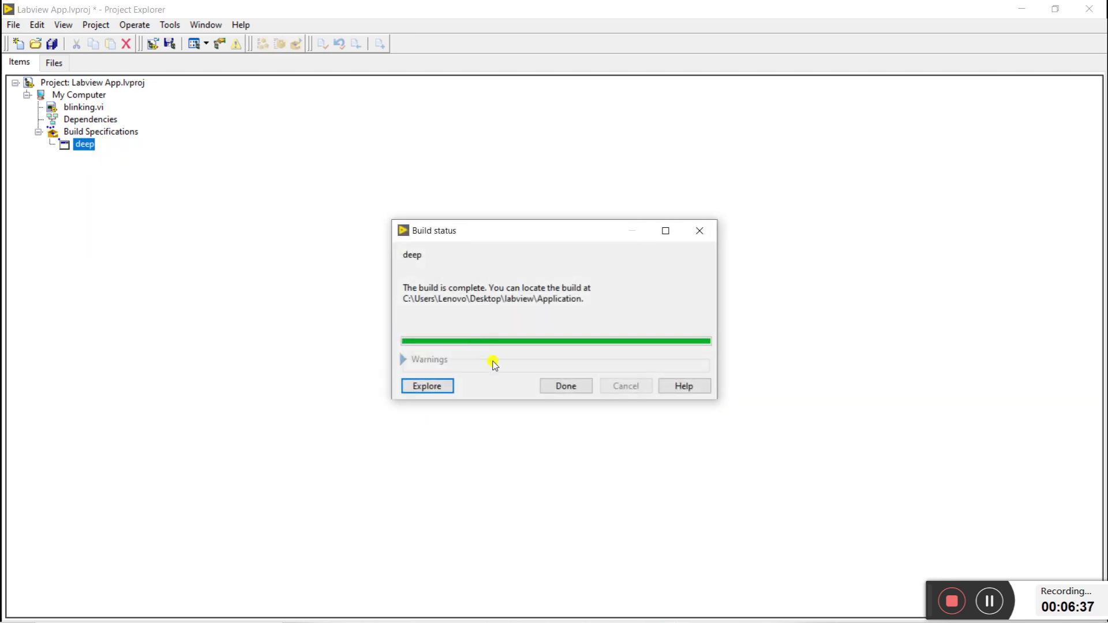
left_click(565, 387)
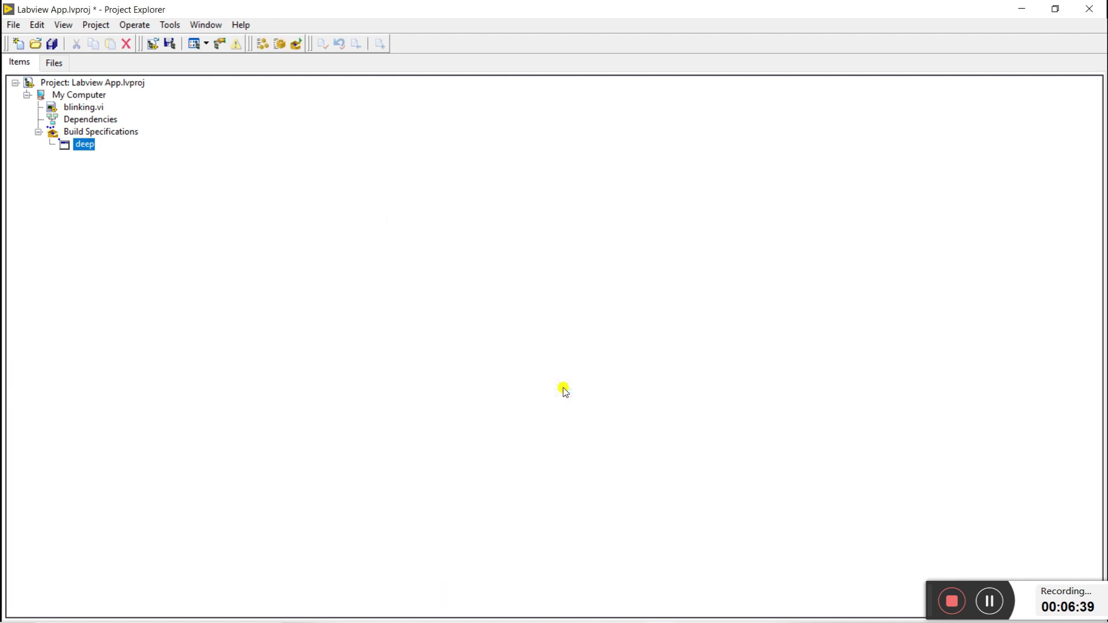
Run the built deep application, then close its blinking.vi window.
right_click(85, 147)
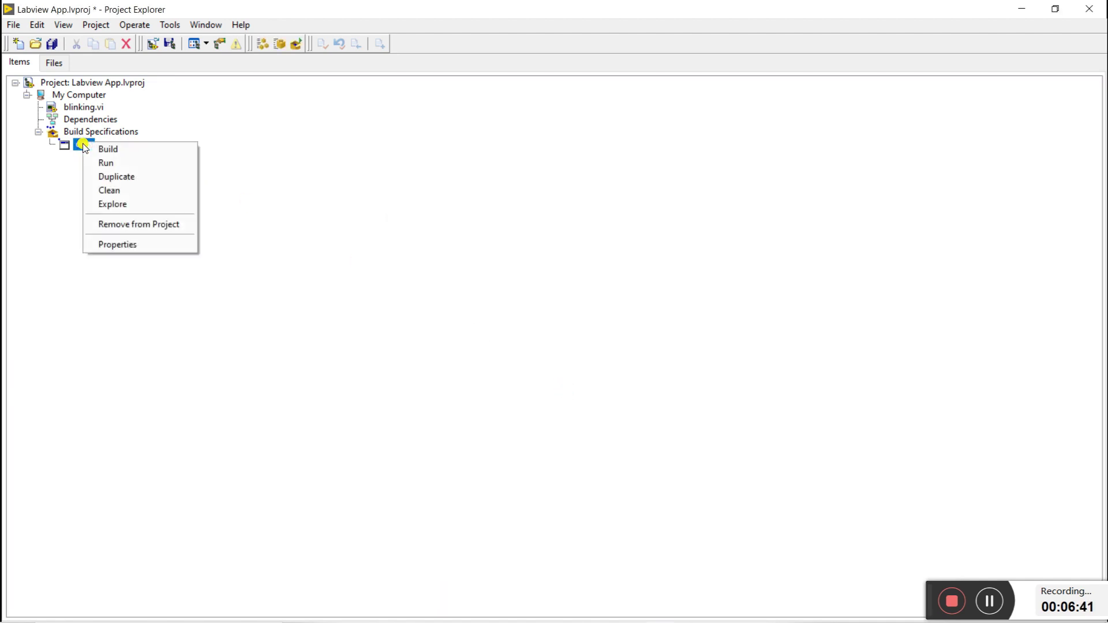
left_click(110, 163)
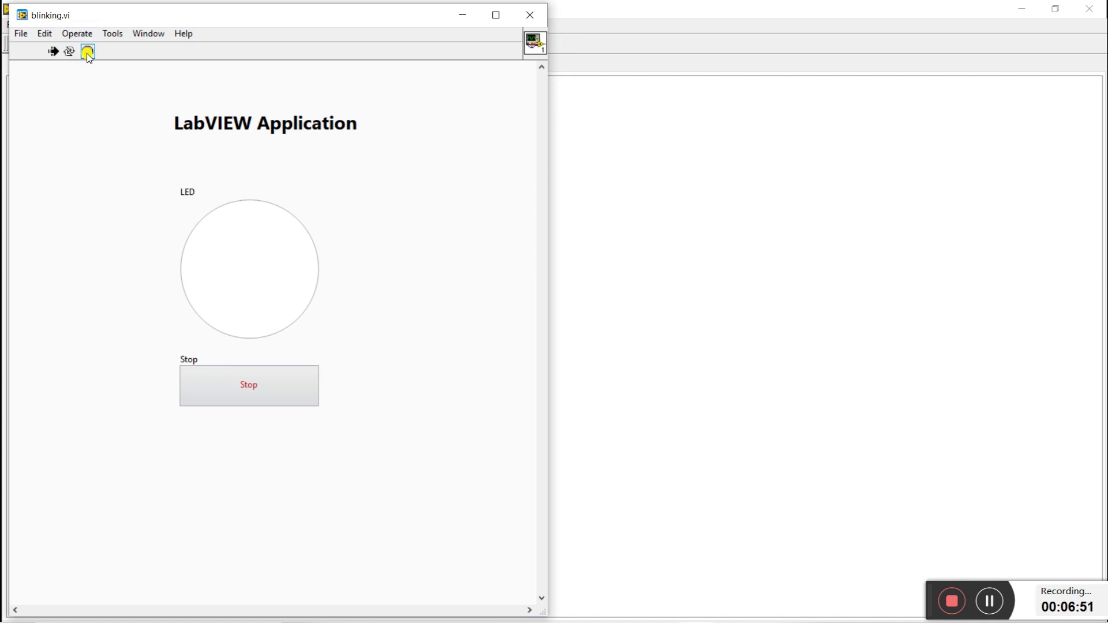
left_click(529, 15)
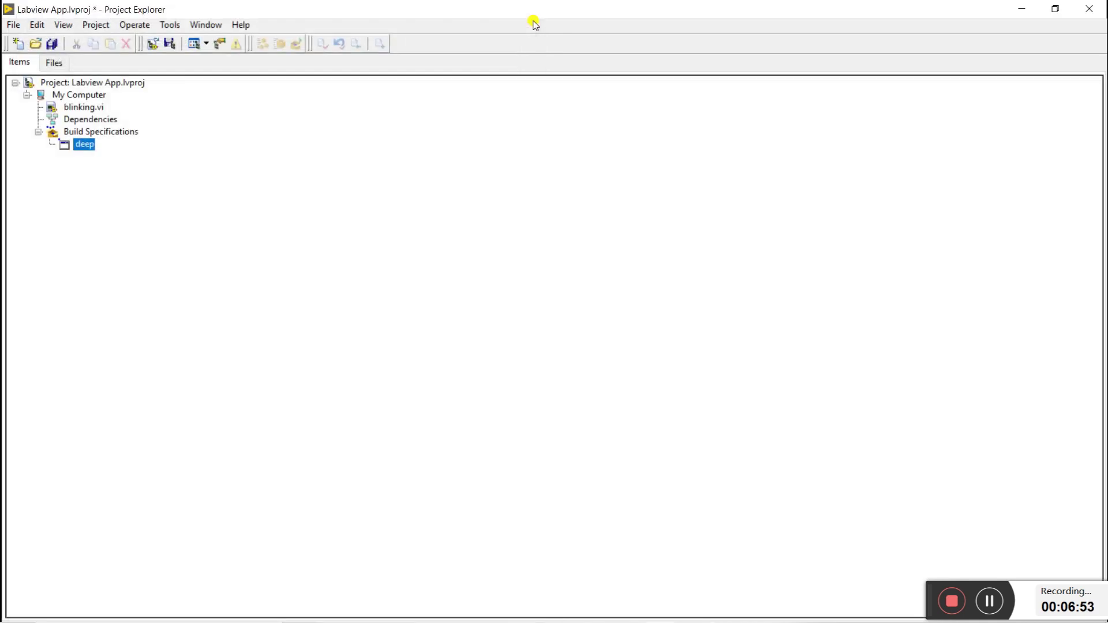
Open blinking.vi's block diagram and place a Not function inside the While Loop.
double_click(80, 107)
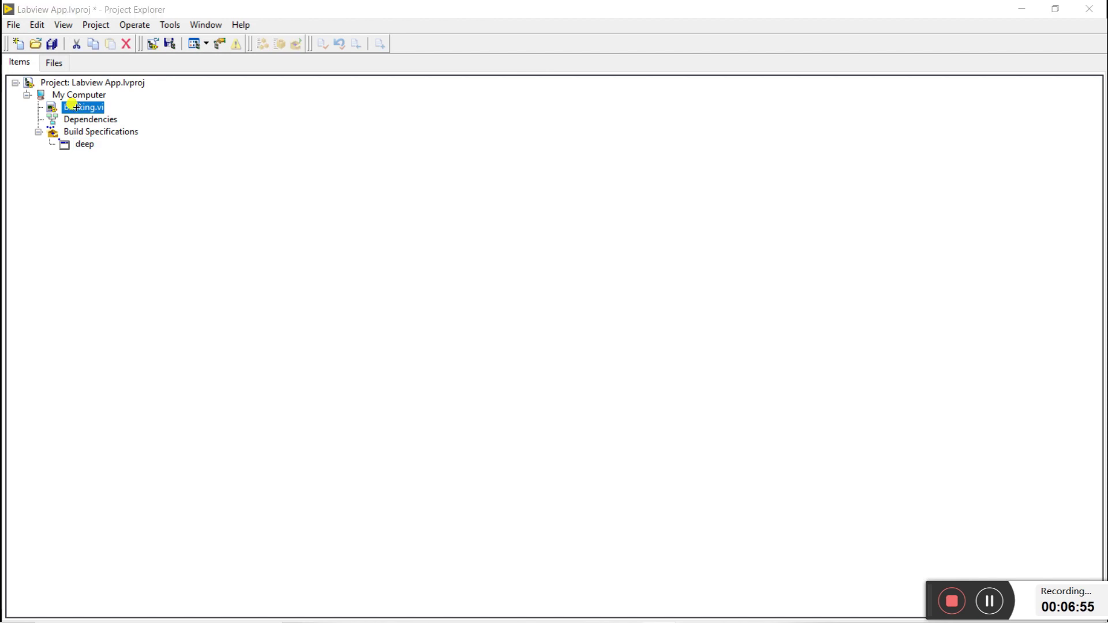
key("ctrl+t")
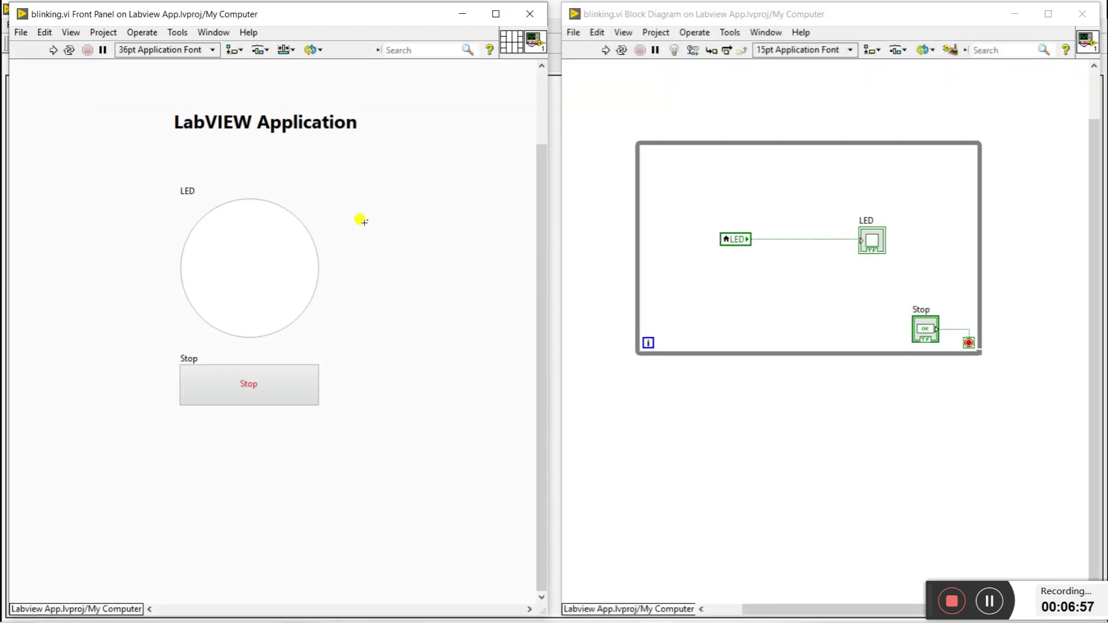
right_click(806, 212)
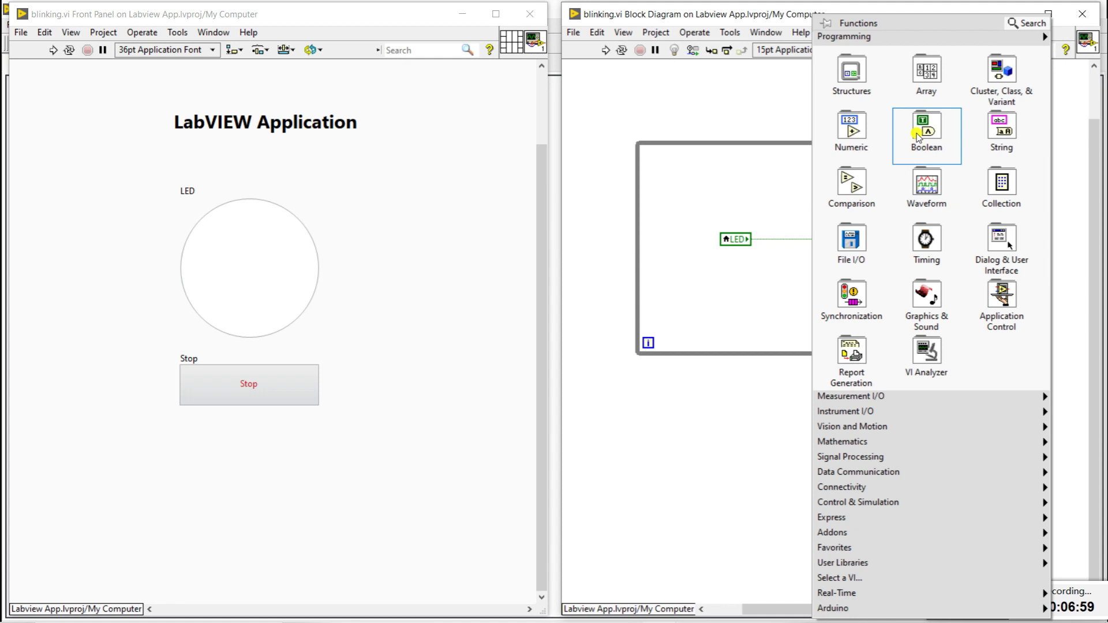
mouse_move(917, 135)
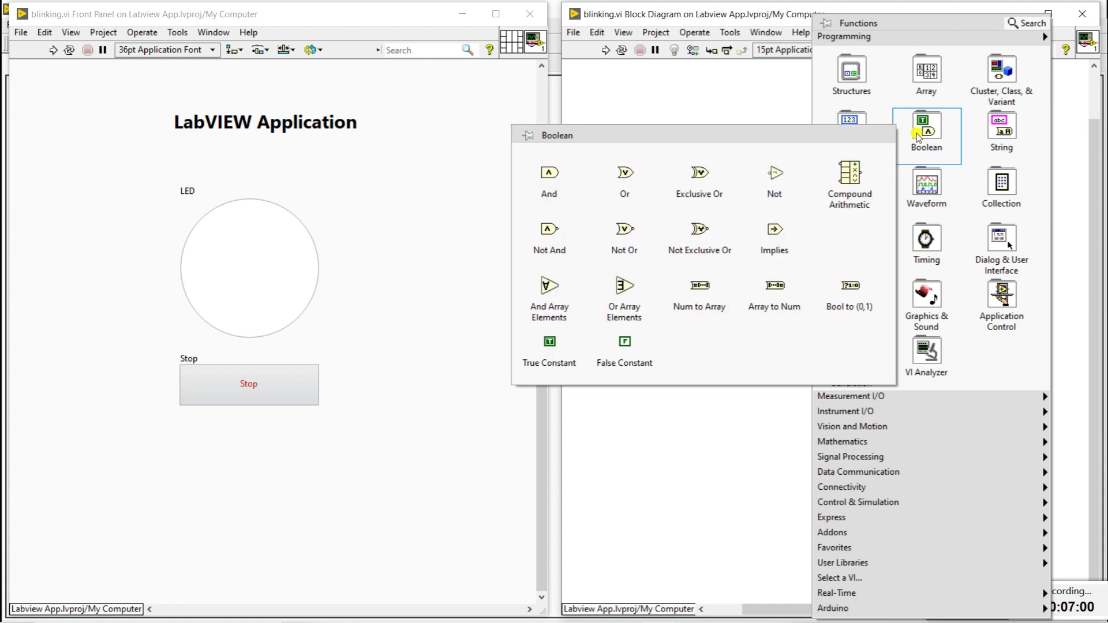
left_click(774, 173)
left_click(802, 251)
Rewire the LED local variable through the Not function to the LED indicator.
left_click(805, 239)
key("Delete")
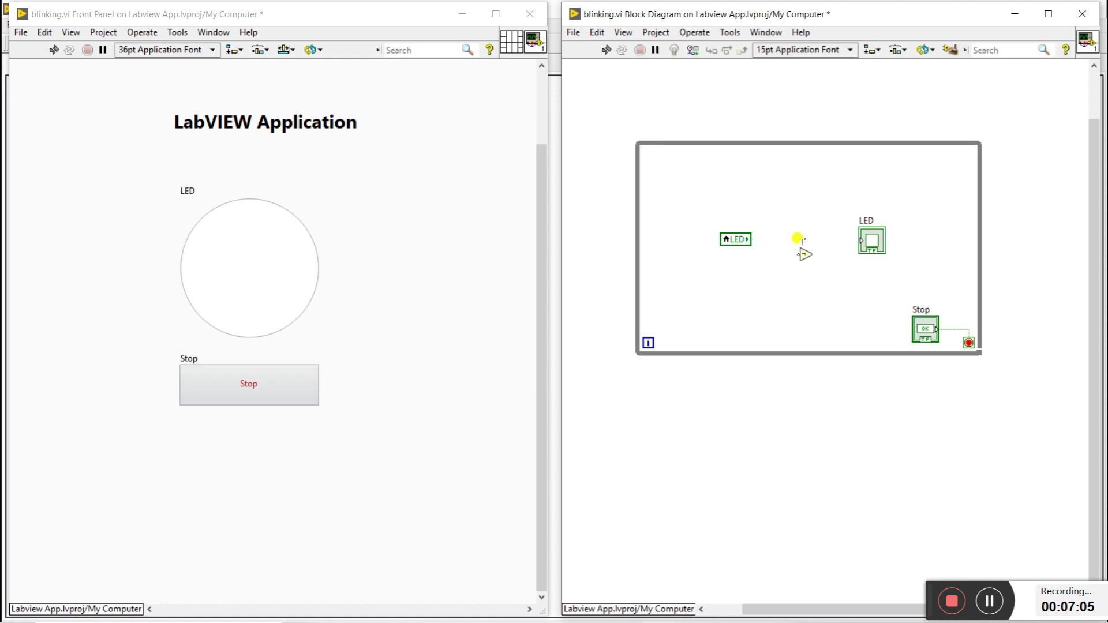
left_click(800, 254)
left_click(753, 240)
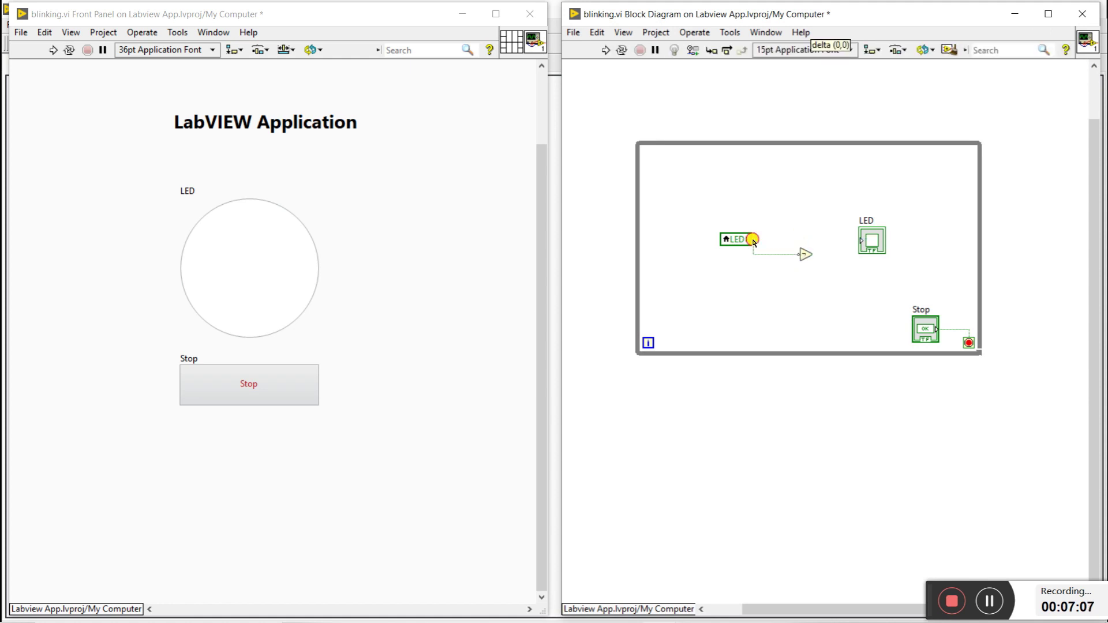
left_click(809, 254)
left_click(858, 241)
Close the blinking.vi windows and return to the project tree.
left_click_drag(777, 184, 647, 80)
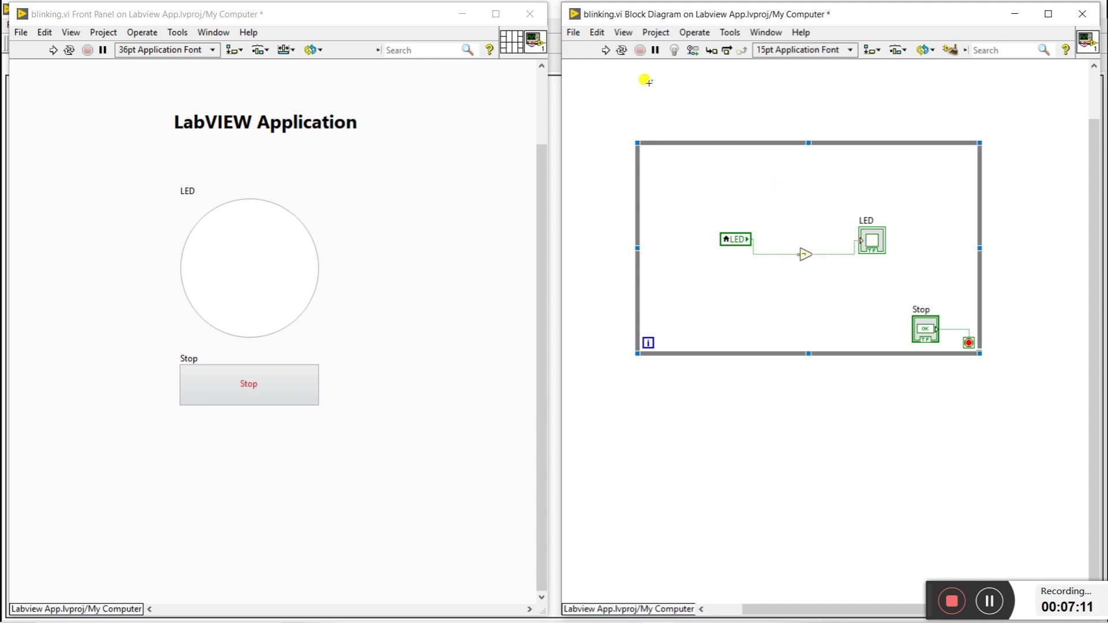
left_click(529, 14)
left_click(199, 209)
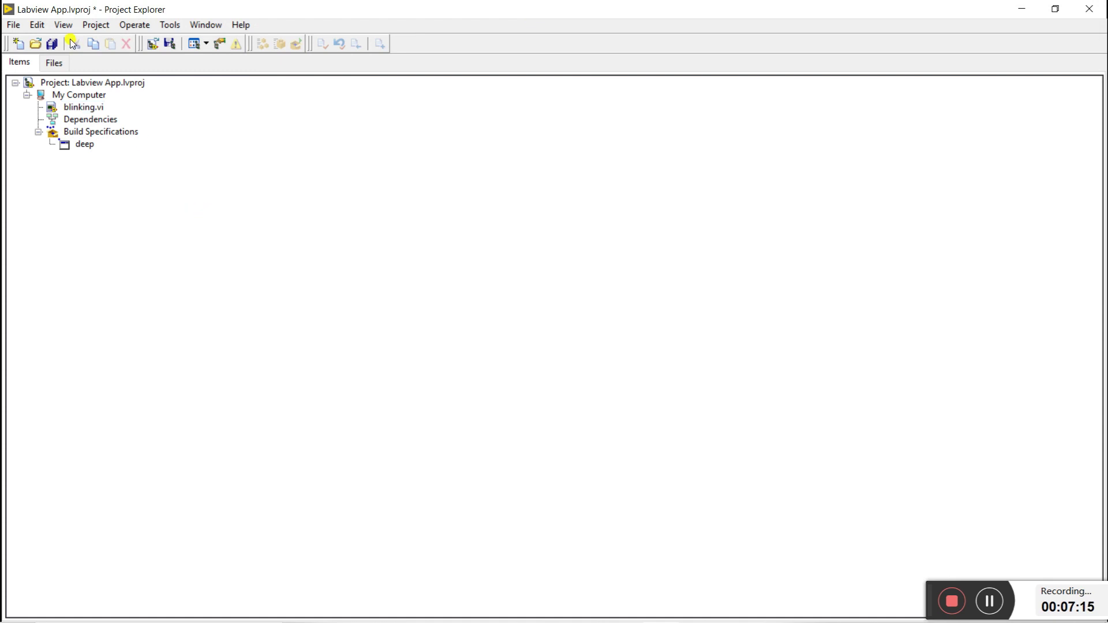
Save the project and rebuild the deep application.
key("ctrl+s")
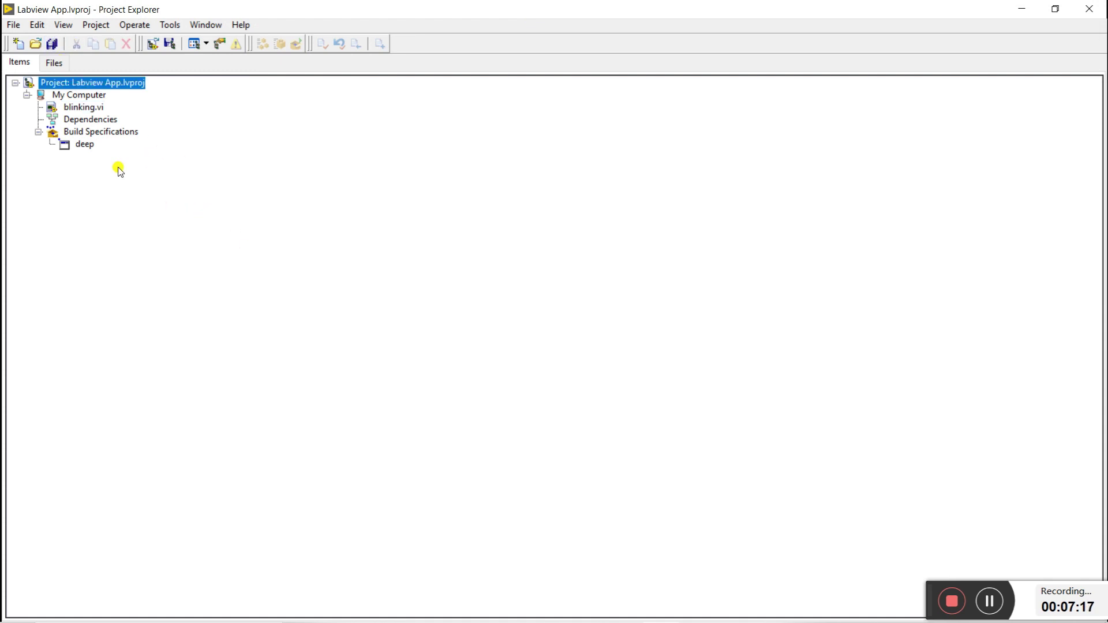
left_click(85, 147)
right_click(85, 148)
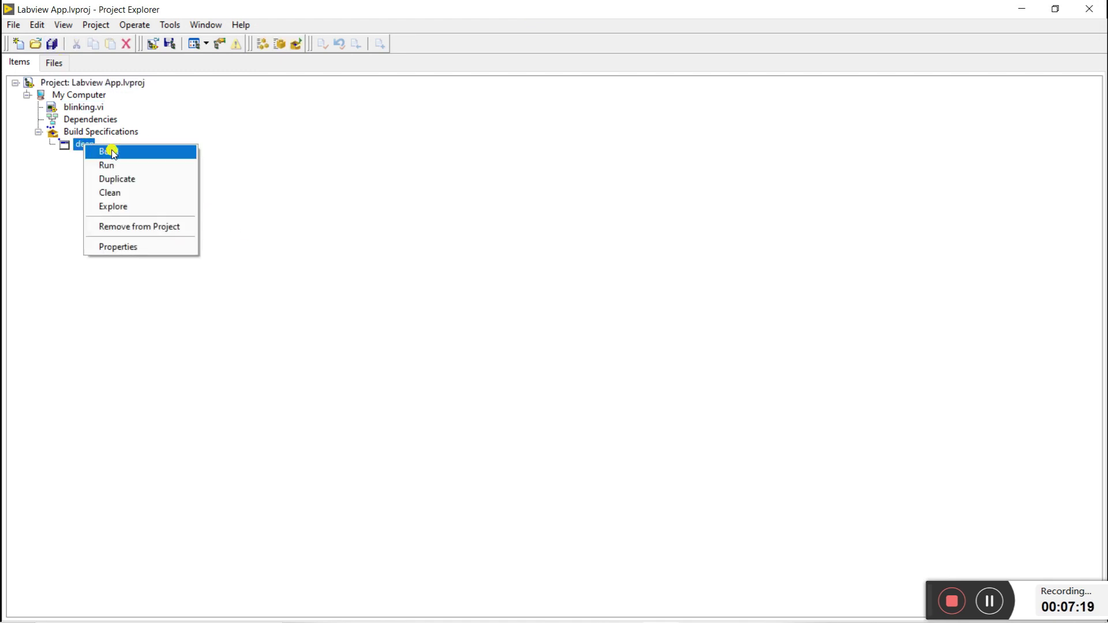
left_click(110, 150)
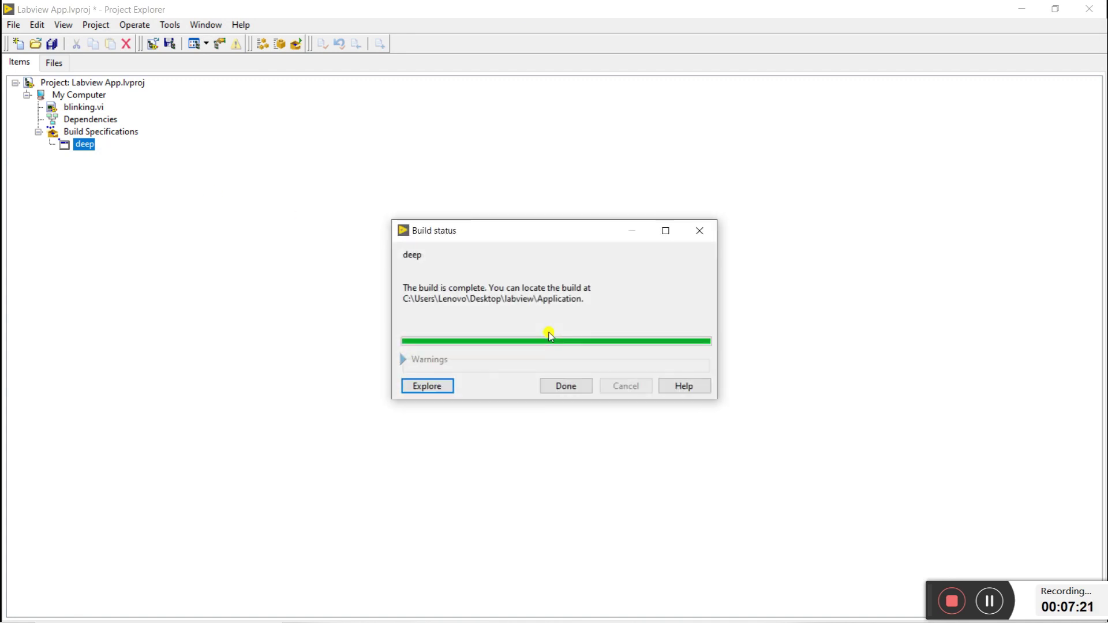
left_click(564, 388)
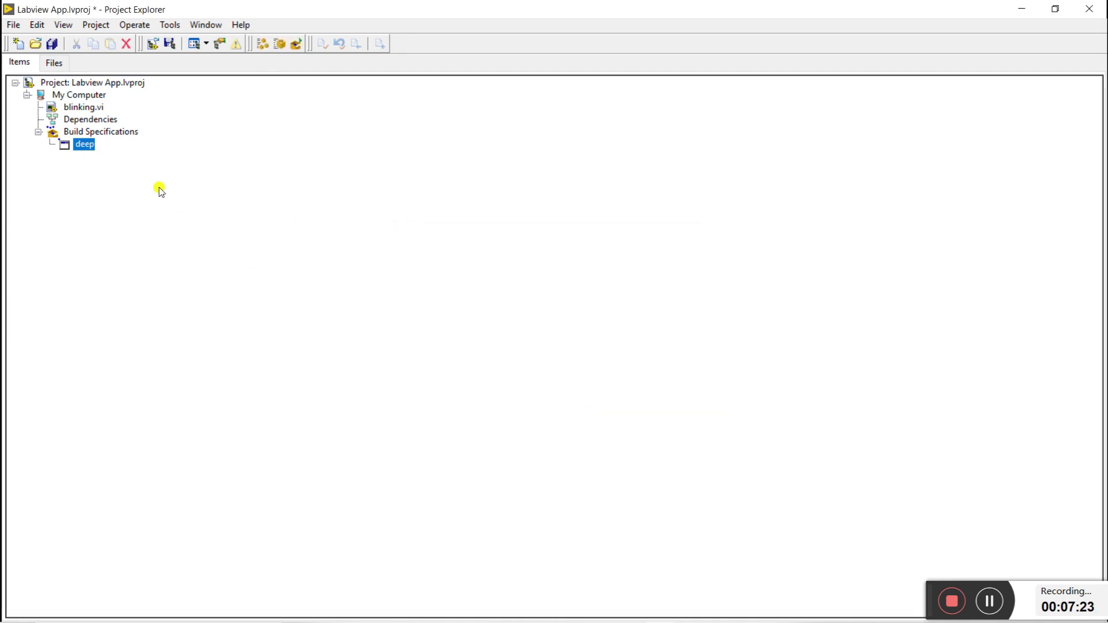
Run deep again to check the alternating LED, close it, and reopen blinking.vi.
right_click(82, 144)
left_click(106, 151)
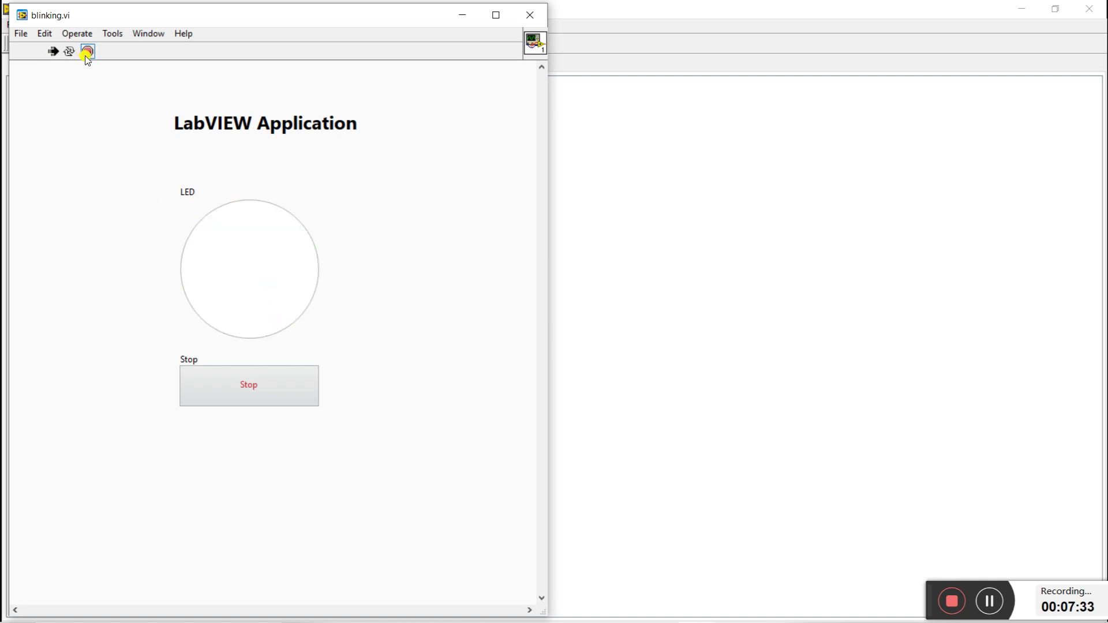
left_click(528, 15)
left_click(74, 108)
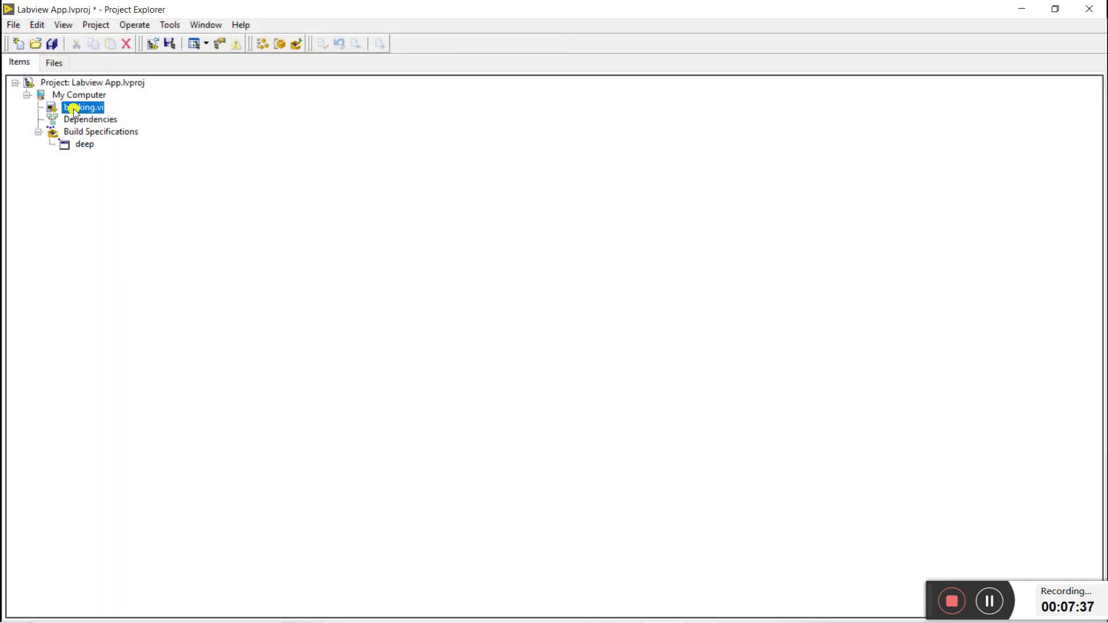
double_click(74, 108)
Add a Wait (ms) timer inside the While loop, fed by a 200 constant.
key("ctrl+e")
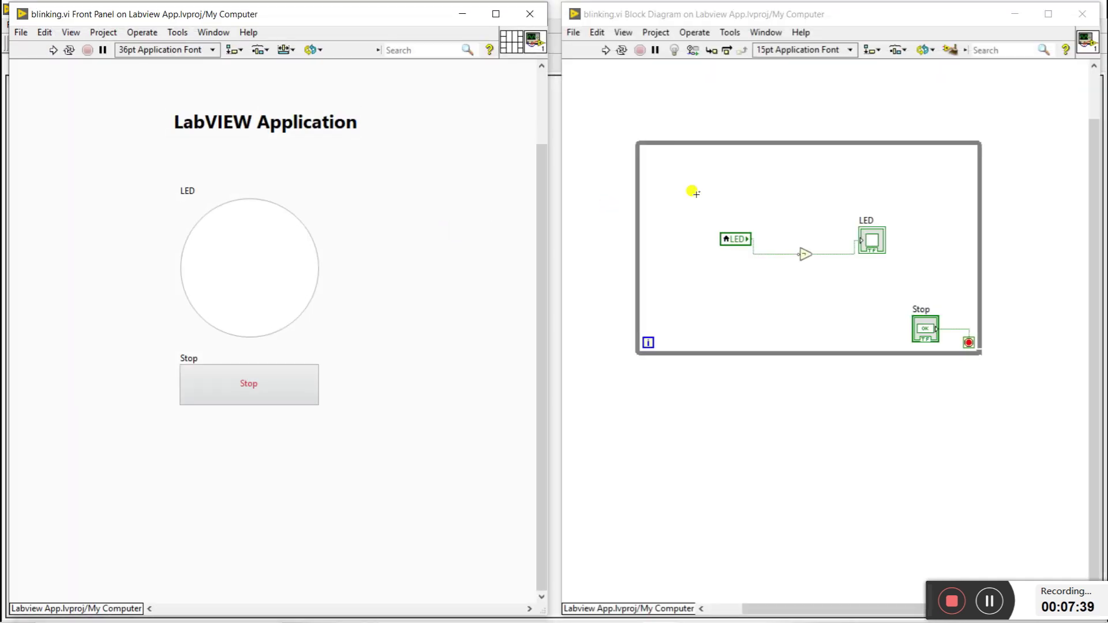
right_click(782, 111)
mouse_move(898, 249)
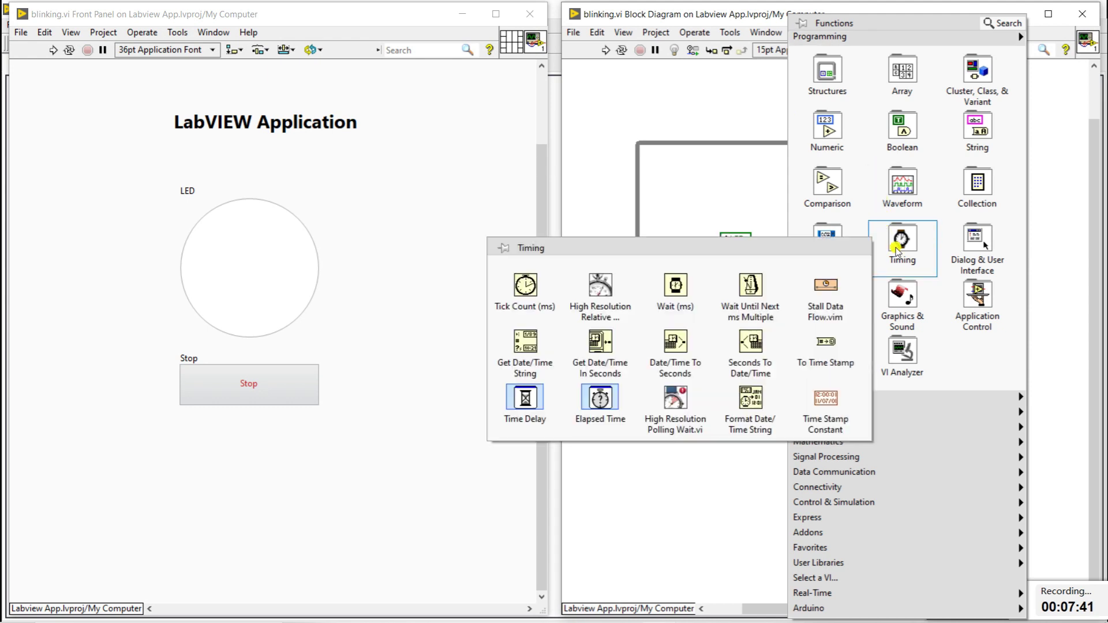
left_click(675, 284)
left_click(706, 177)
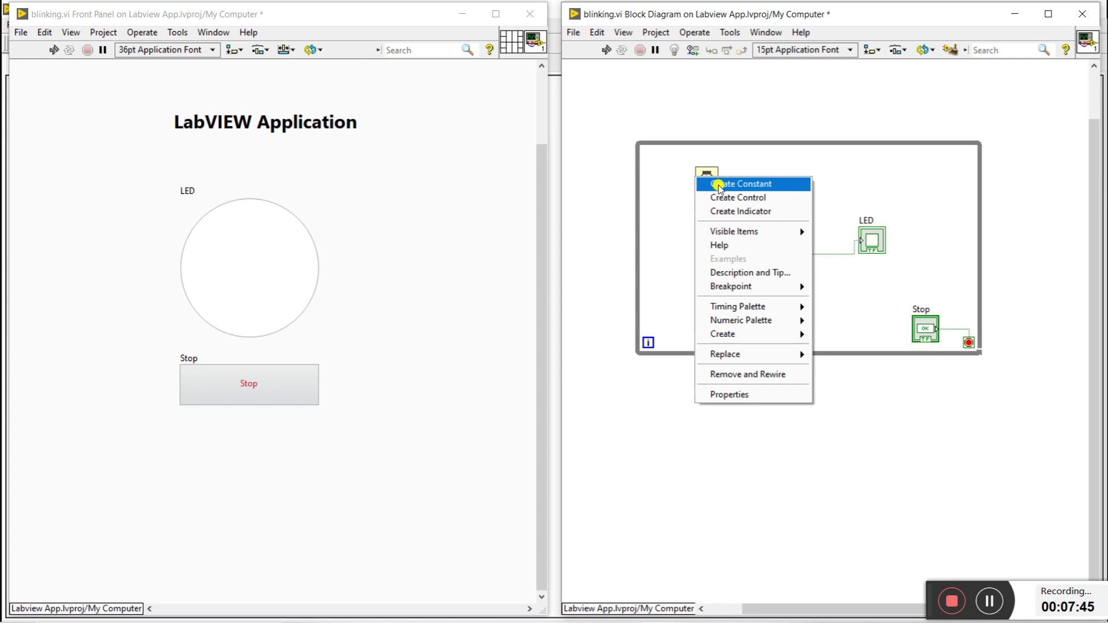
left_click(741, 185)
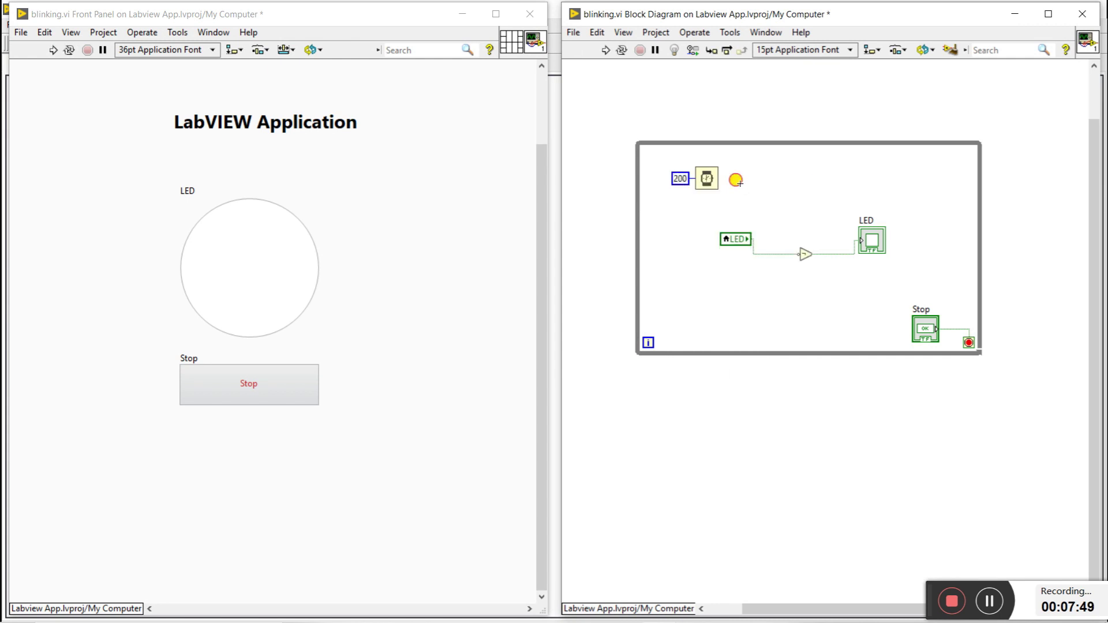
Close blinking.vi's windows and save the project via File > Save.
left_click(826, 143)
left_click(1083, 15)
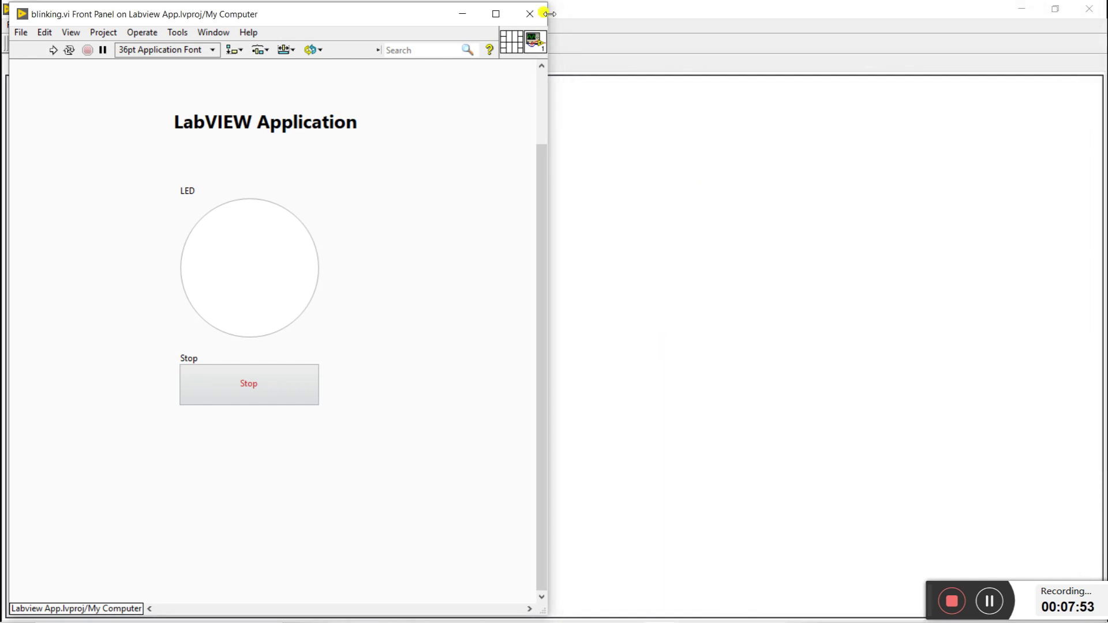
left_click(530, 14)
left_click(141, 183)
left_click(13, 25)
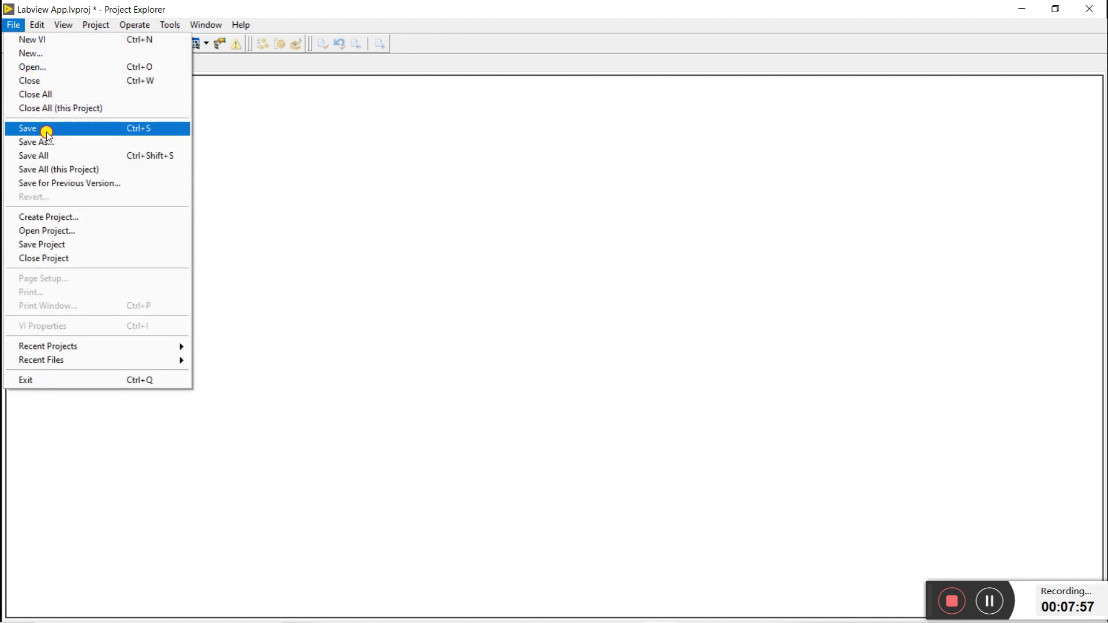
left_click(75, 129)
Rebuild deep with the timer change and dismiss the build report.
right_click(80, 146)
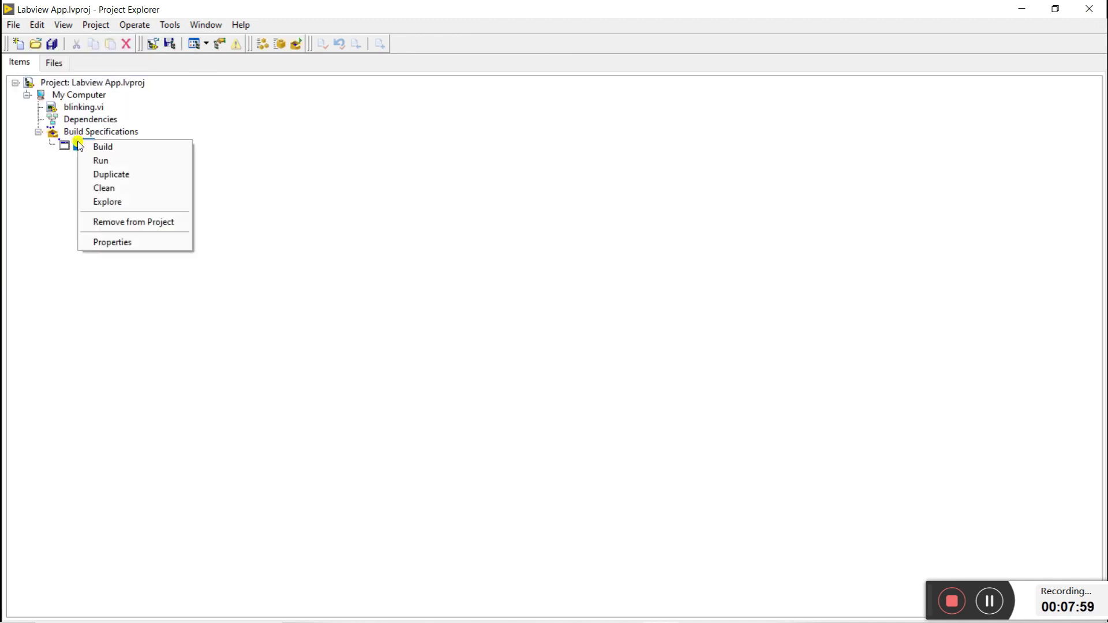
left_click(116, 146)
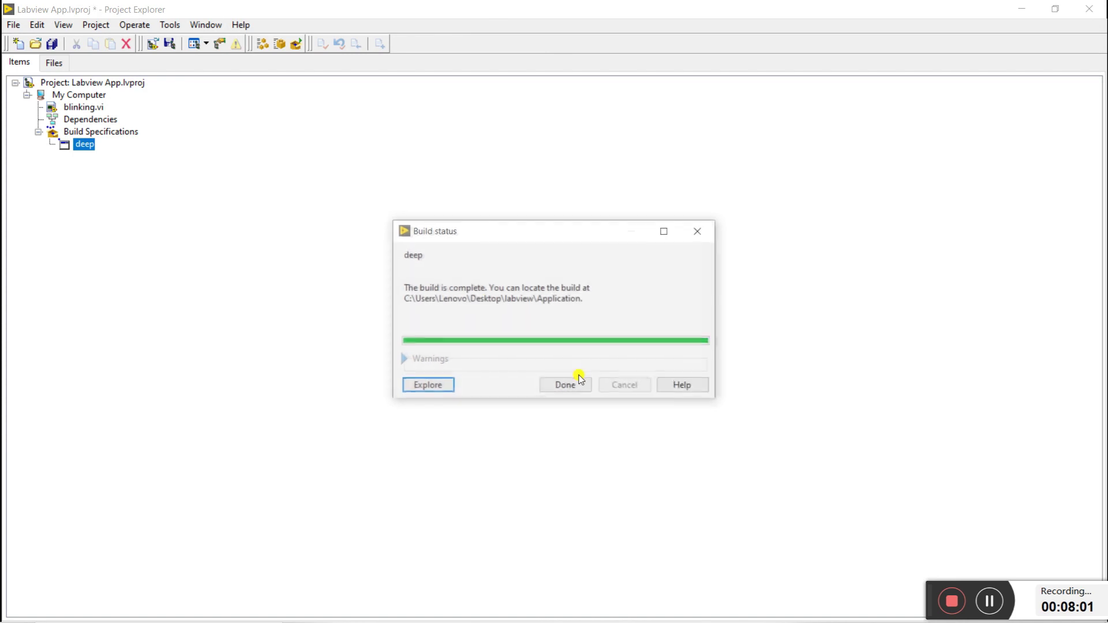
left_click(566, 386)
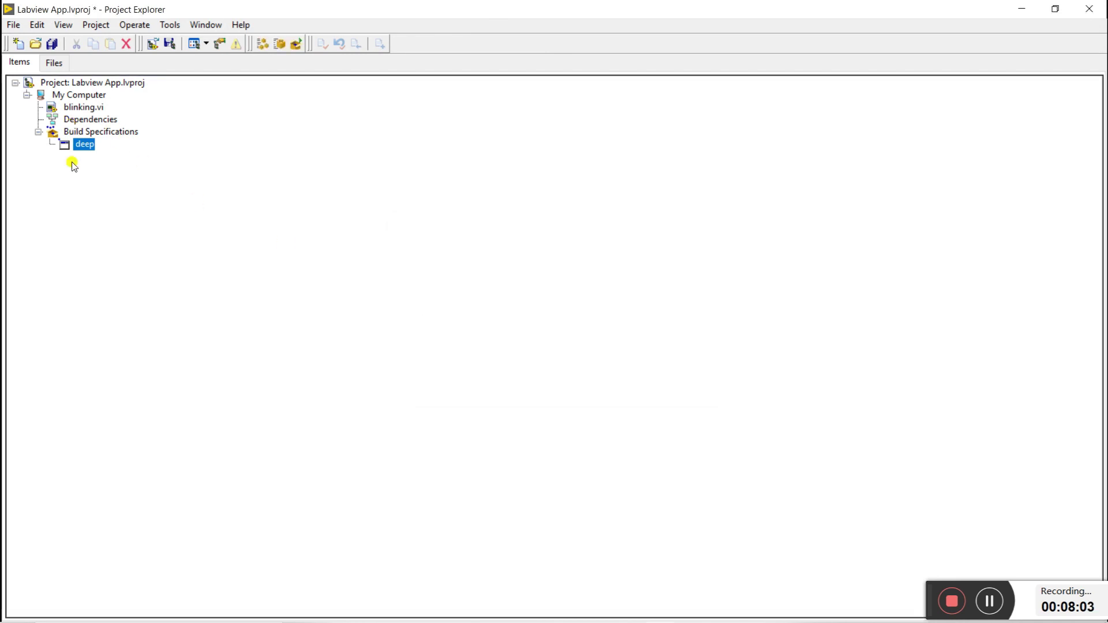
Test-run the rebuilt blinking app, close it, and restore down Project Explorer.
right_click(80, 148)
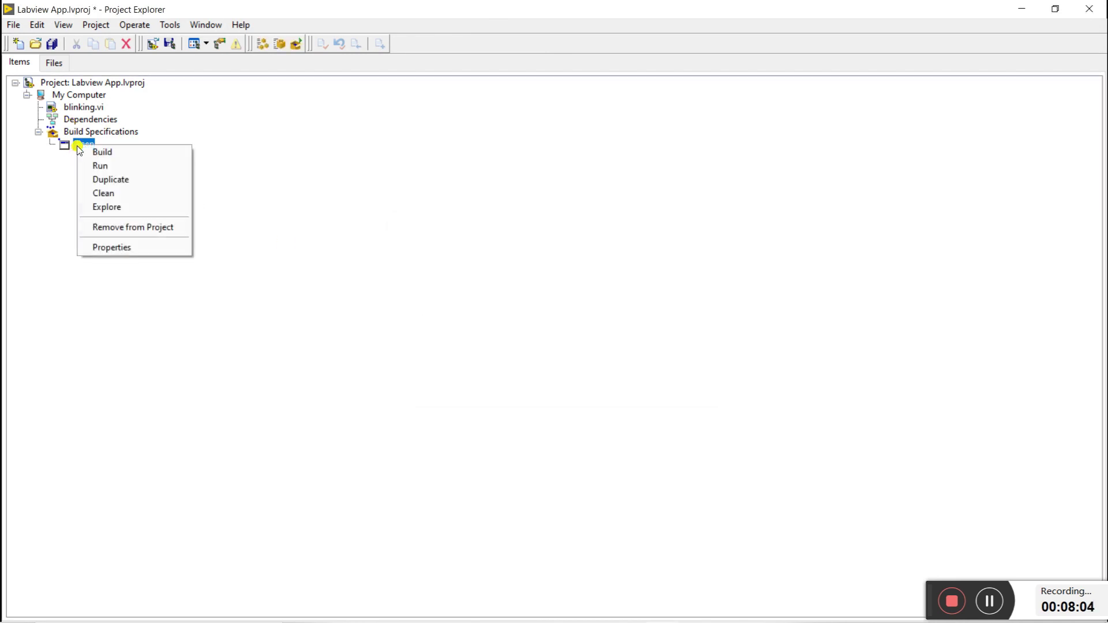
left_click(101, 166)
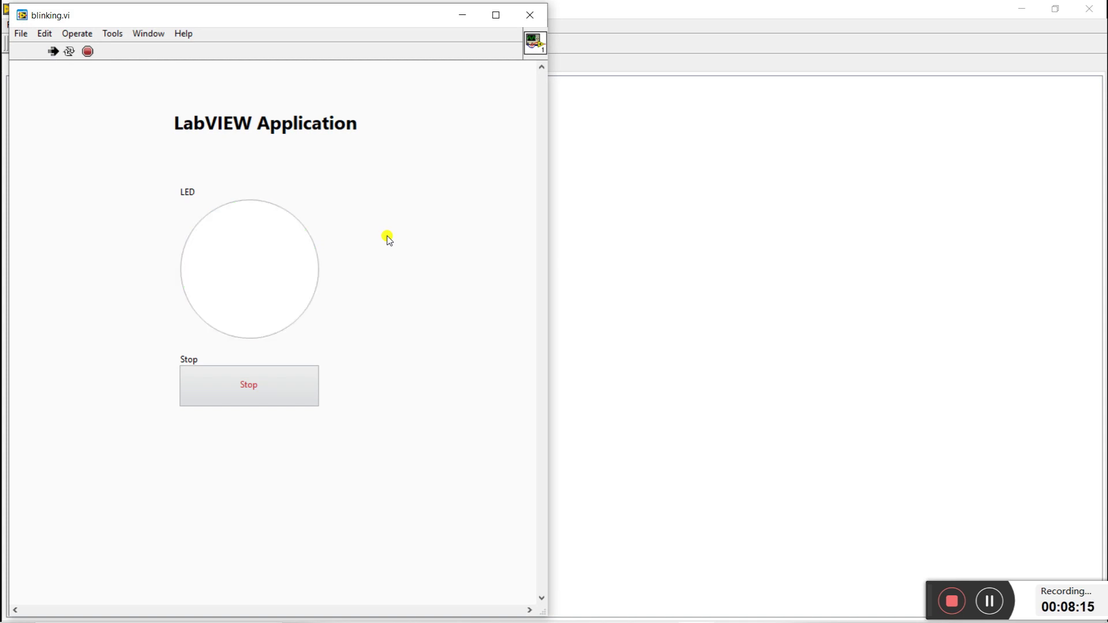
left_click_drag(50, 17, 260, 108)
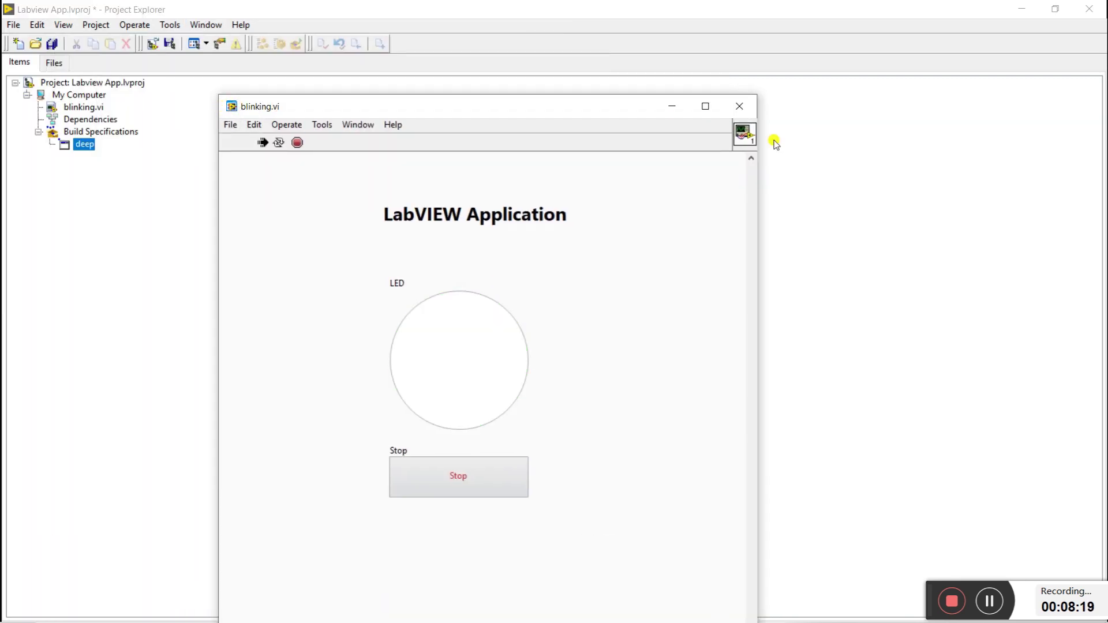
left_click(742, 109)
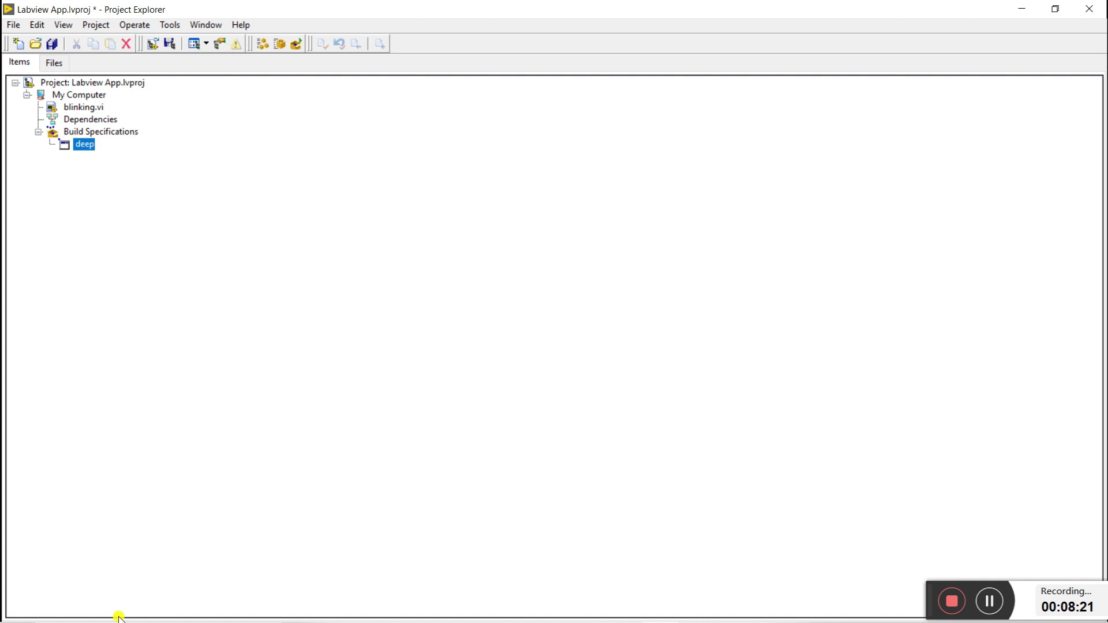
left_click(1054, 9)
Search 'blink' in Windows Search, then move Project Explorer aside and open the desktop labview folder.
left_click_drag(165, 14, 282, 11)
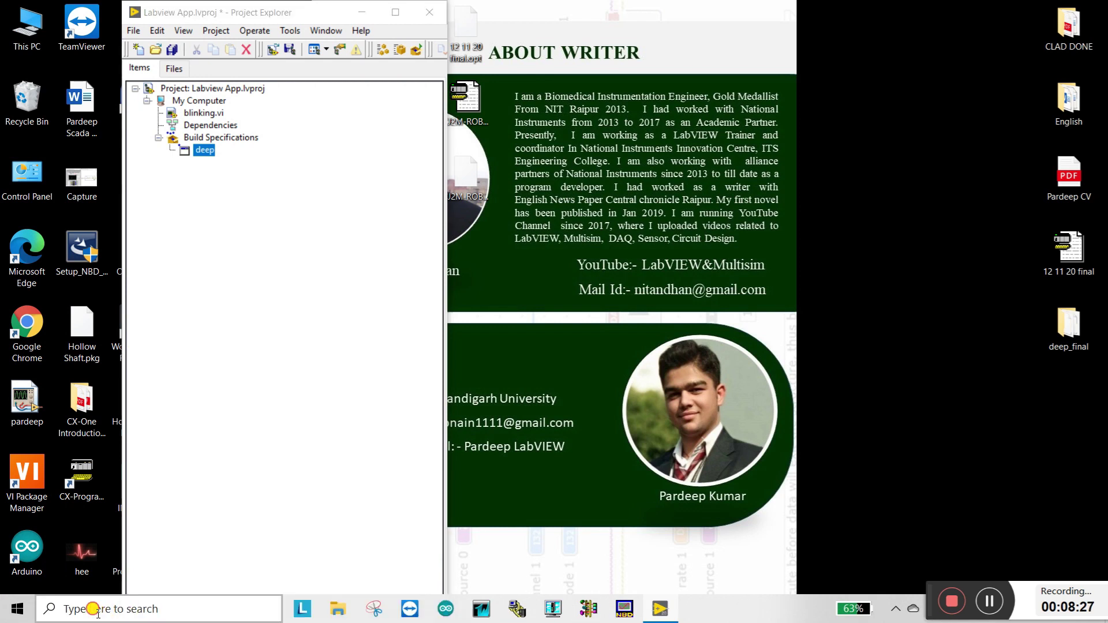
left_click(100, 610)
type("blink")
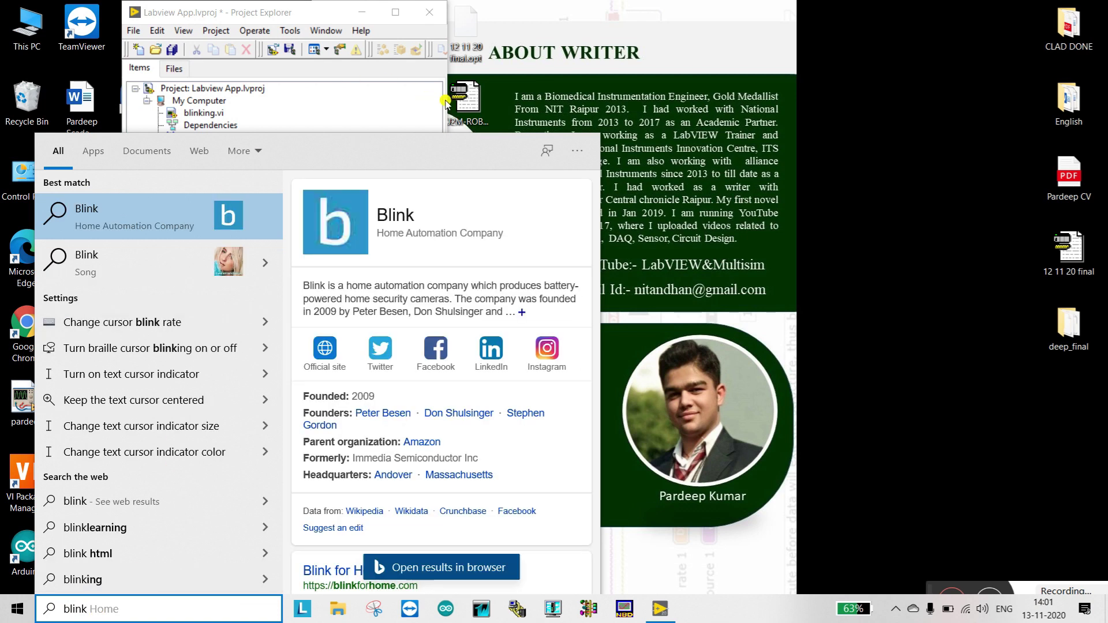
key("Escape")
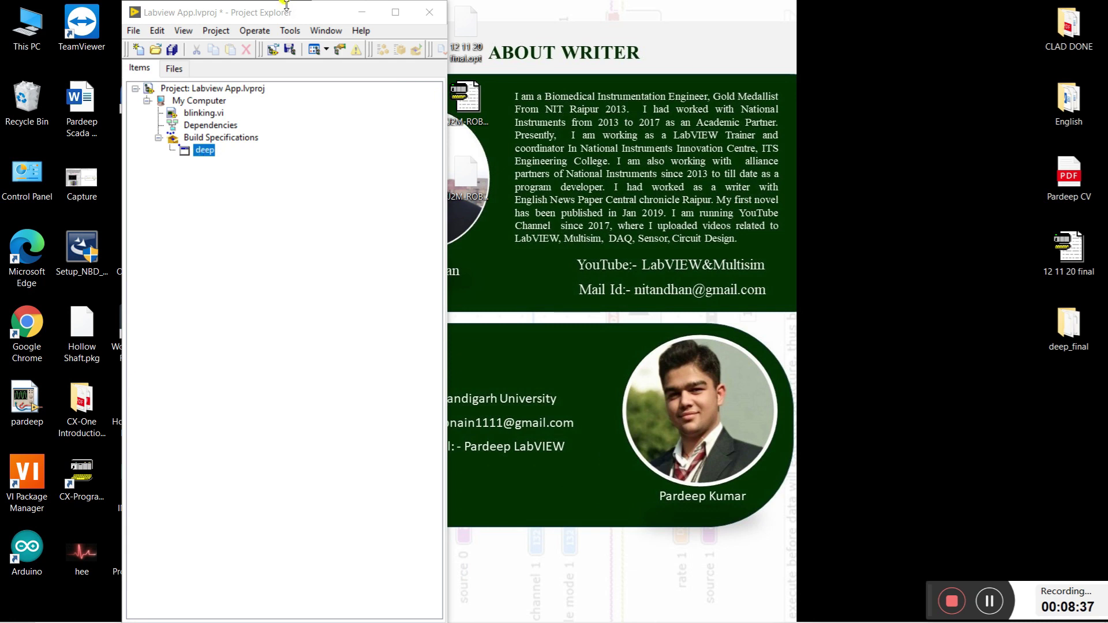
left_click_drag(287, 14, 710, 34)
double_click(414, 563)
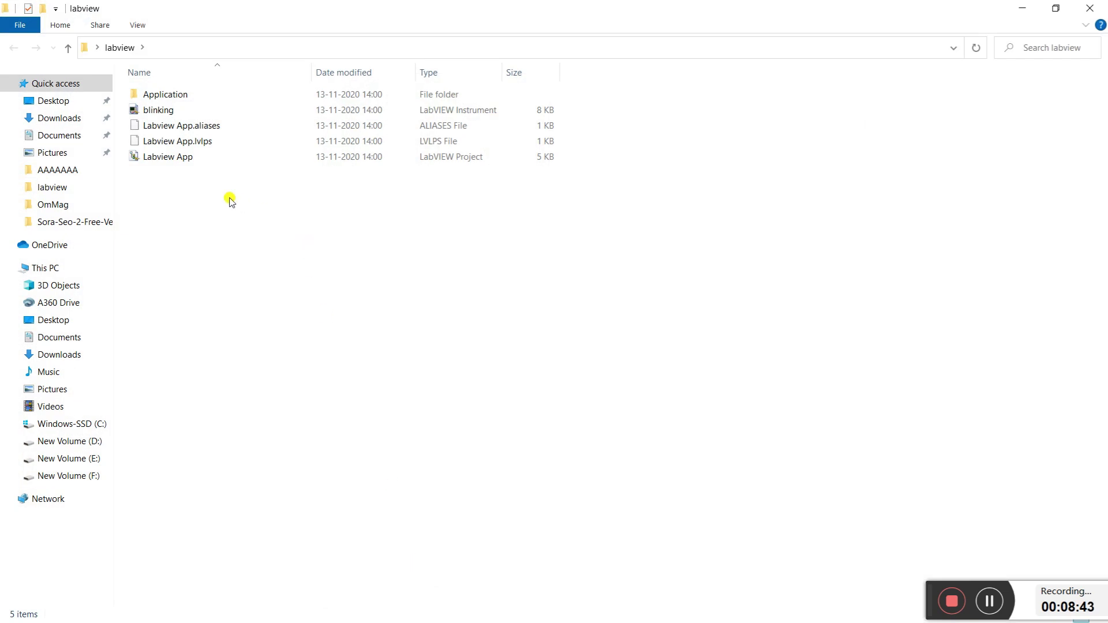
Pin deepApplication from the labview Application folder to Start, then close File Explorer.
double_click(168, 97)
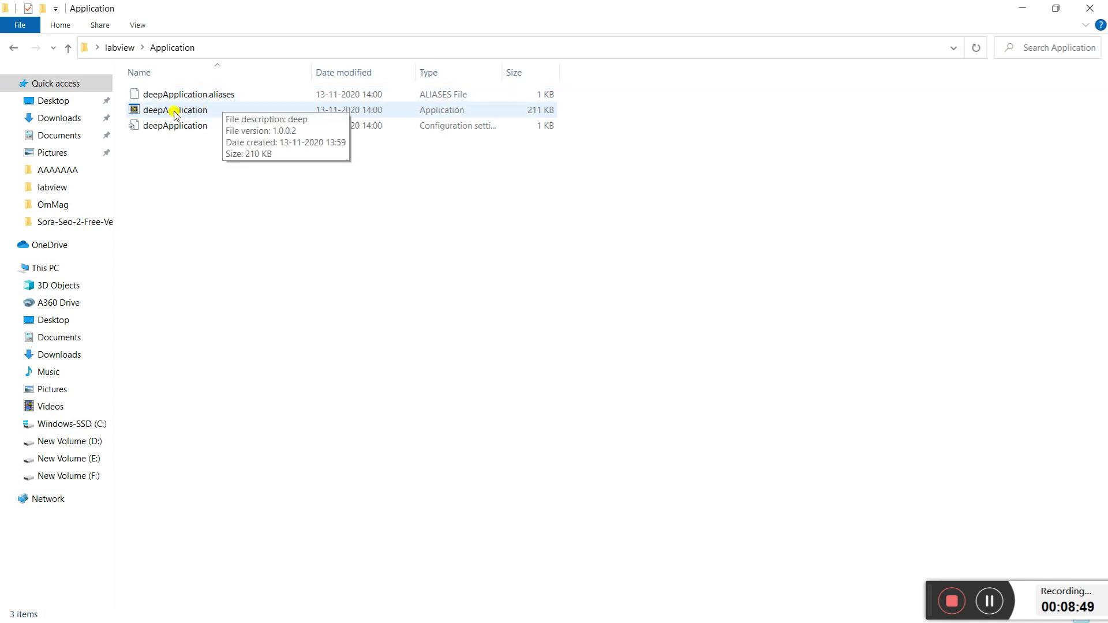
left_click(175, 113)
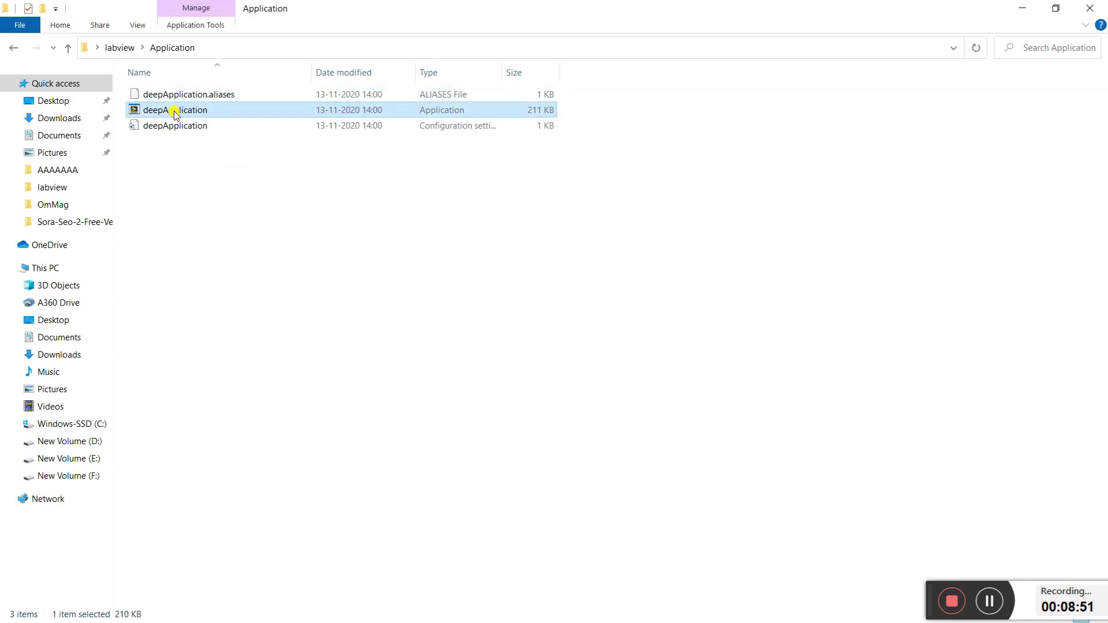
right_click(175, 114)
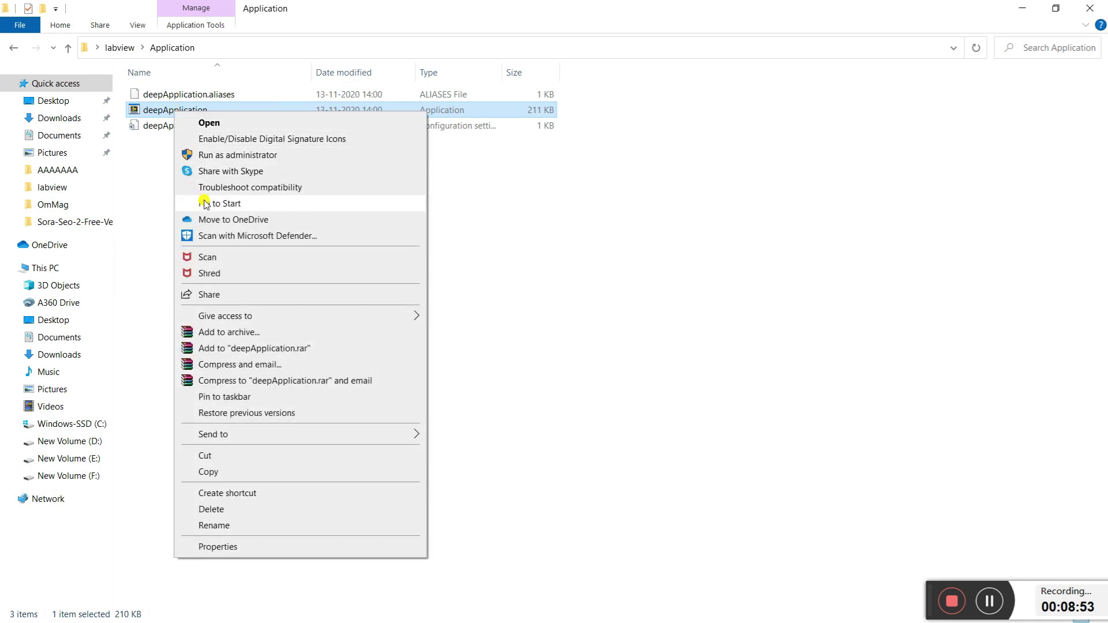
left_click(255, 206)
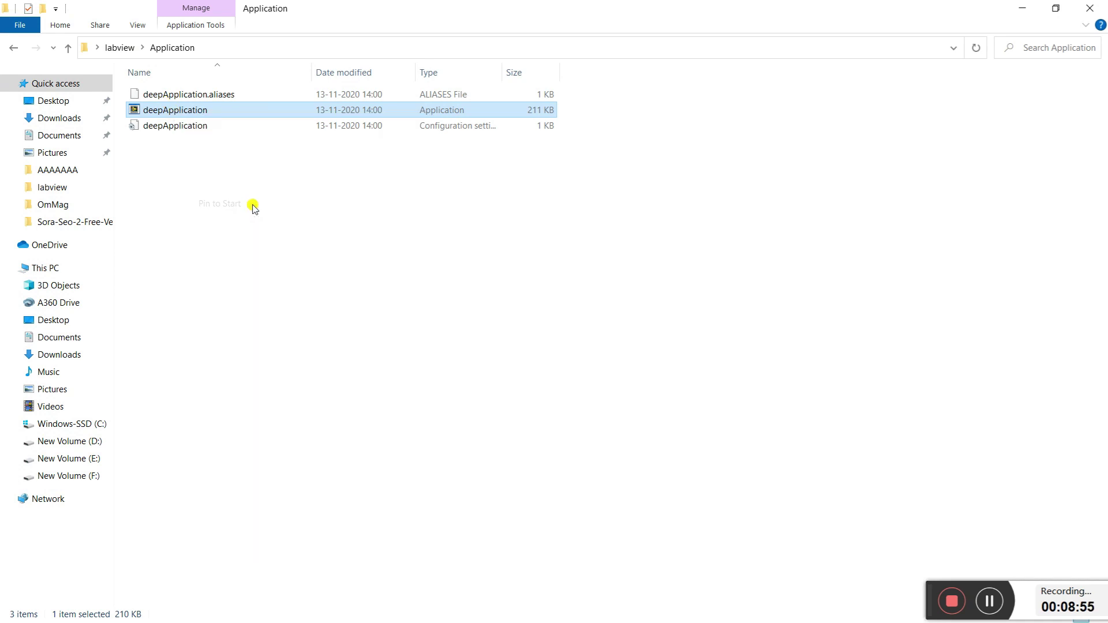
left_click(1077, 11)
left_click(231, 610)
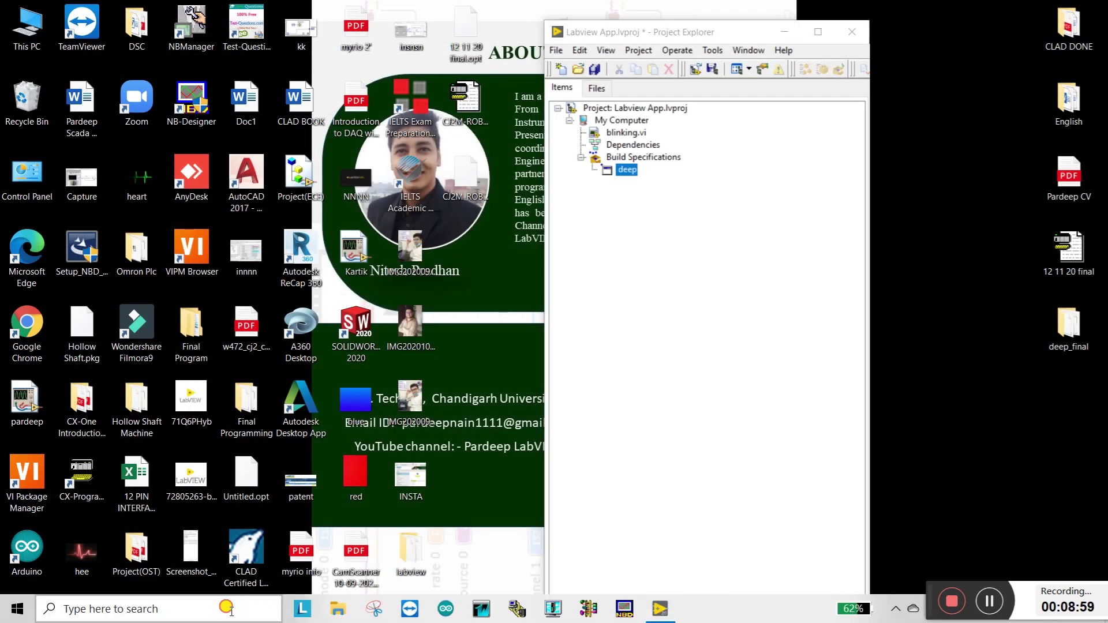
type("deep")
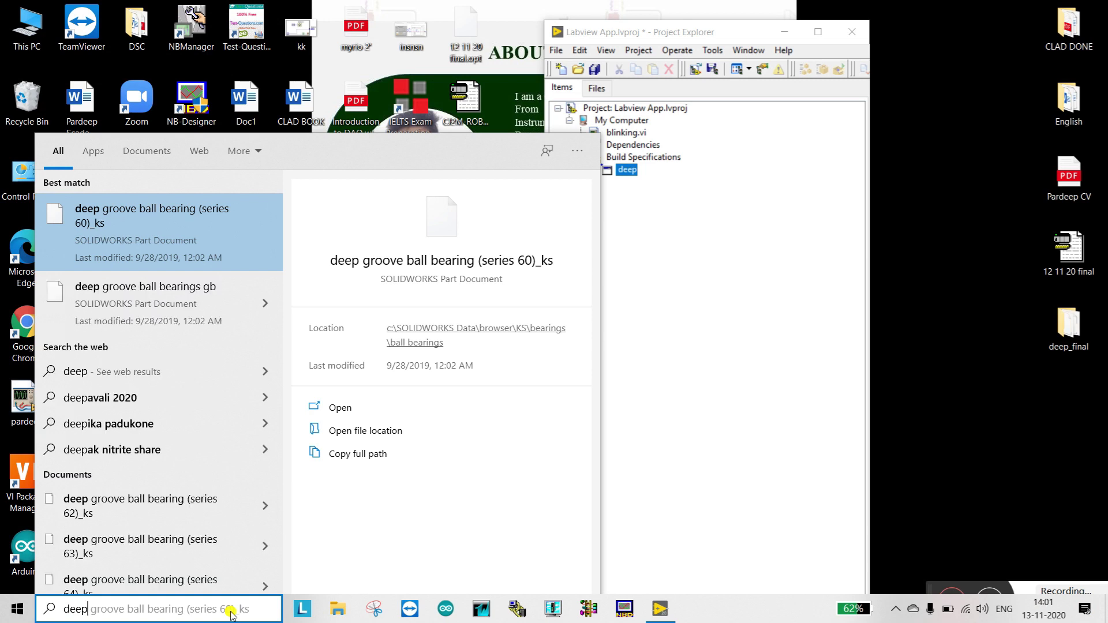
left_click(745, 419)
left_click(629, 172)
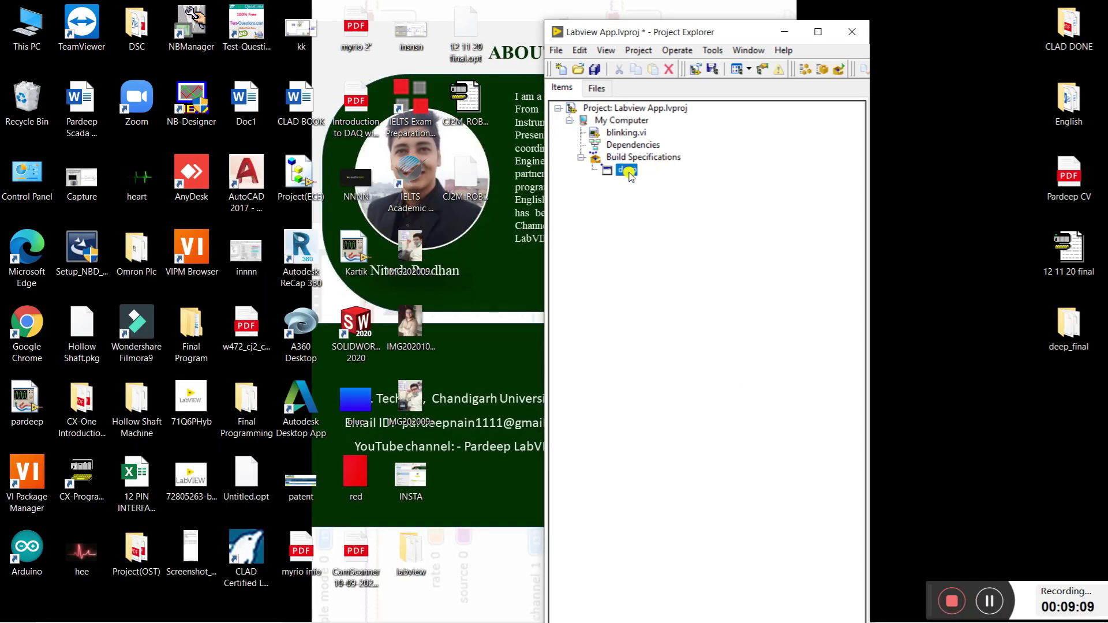
double_click(410, 555)
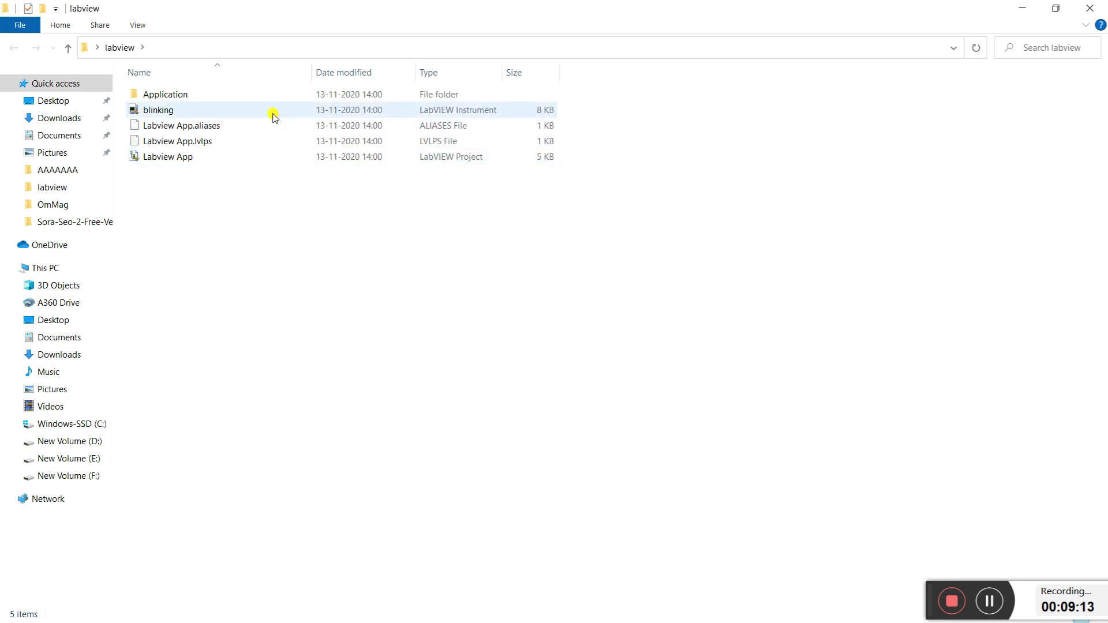
Run deepApplication as administrator, close its blinking.vi window, and restore down the Explorer window.
double_click(225, 92)
right_click(190, 114)
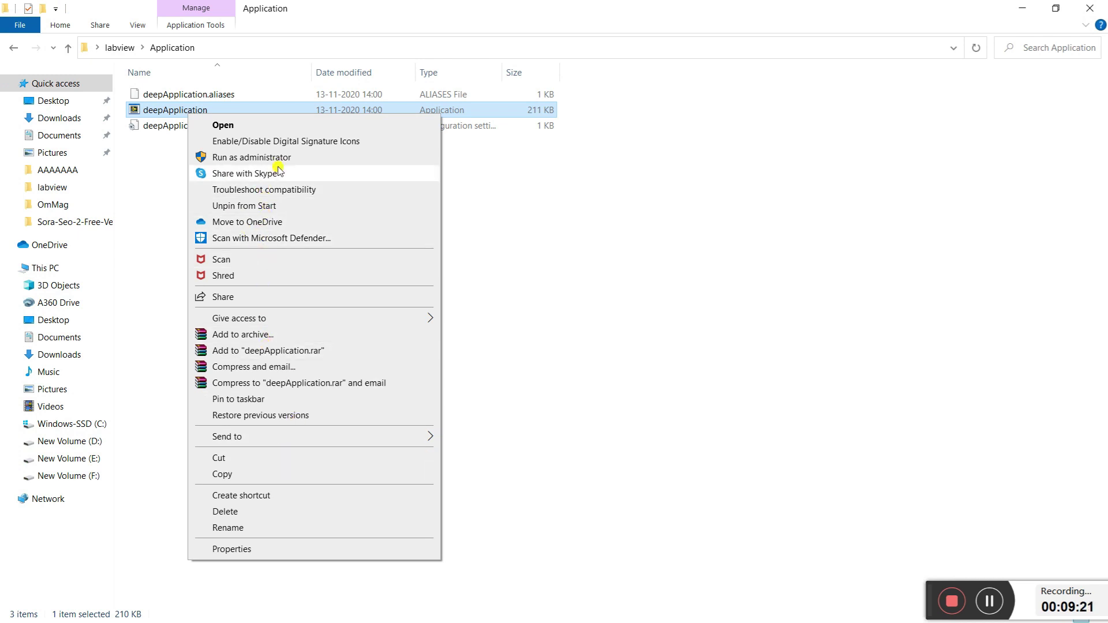
left_click(252, 157)
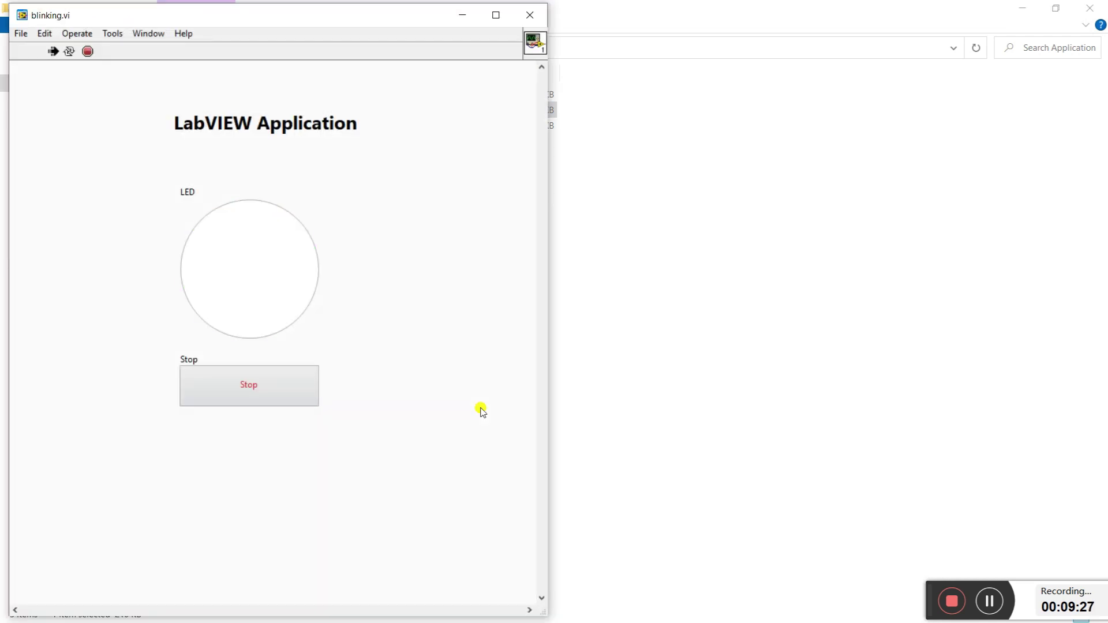
left_click(528, 16)
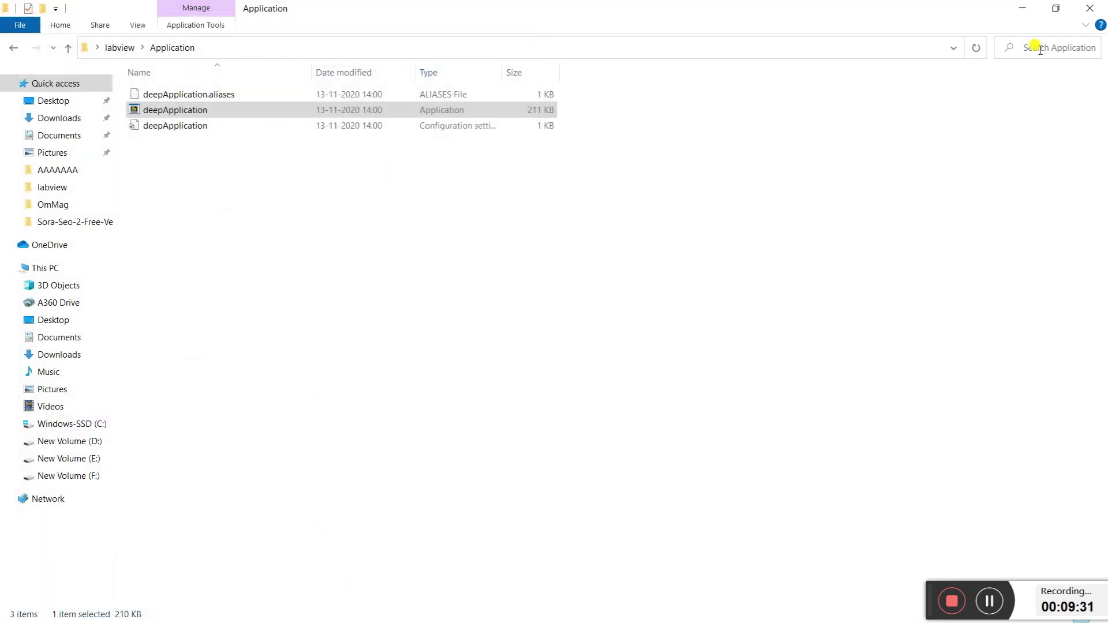
left_click(1055, 8)
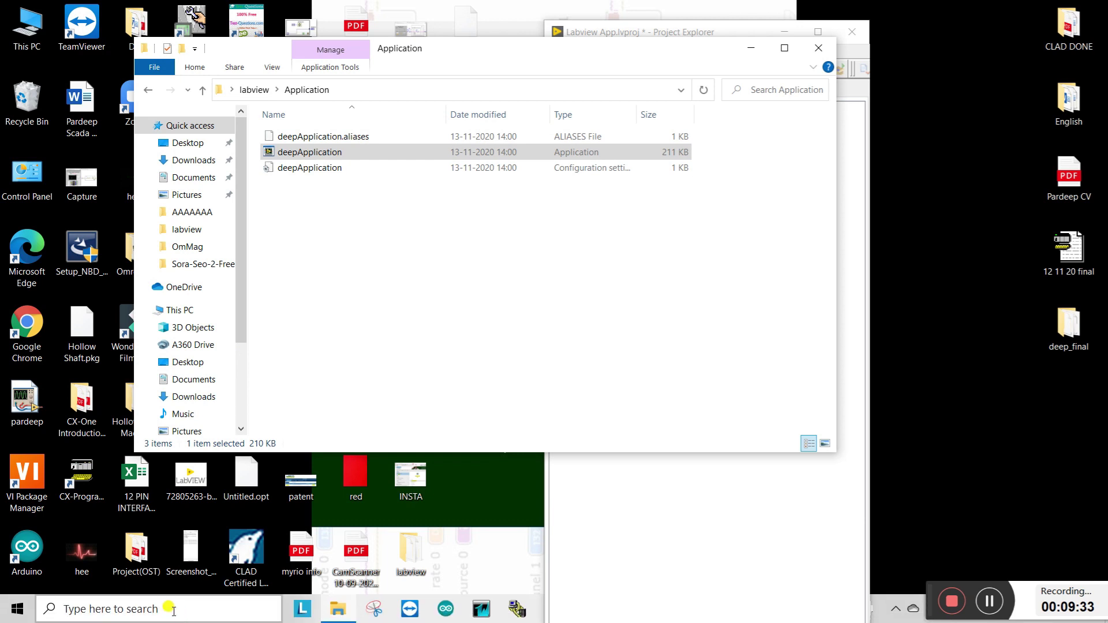
Launch deepApplication from a Windows Search for 'deep', then close File Explorer.
left_click(172, 611)
type("dee")
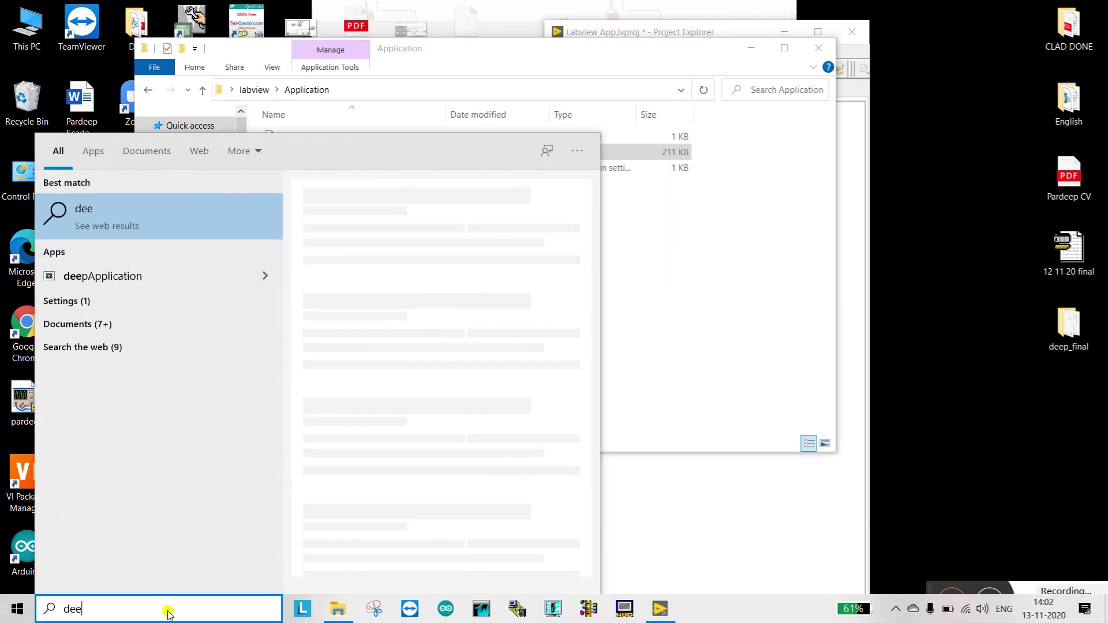
type("p")
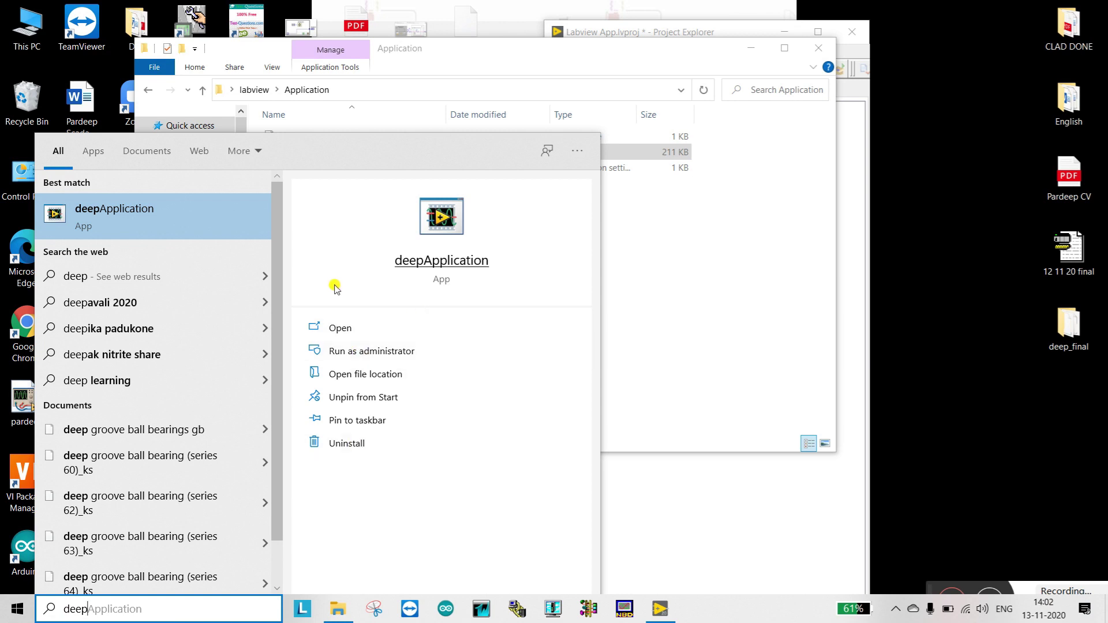
left_click(384, 331)
left_click(818, 46)
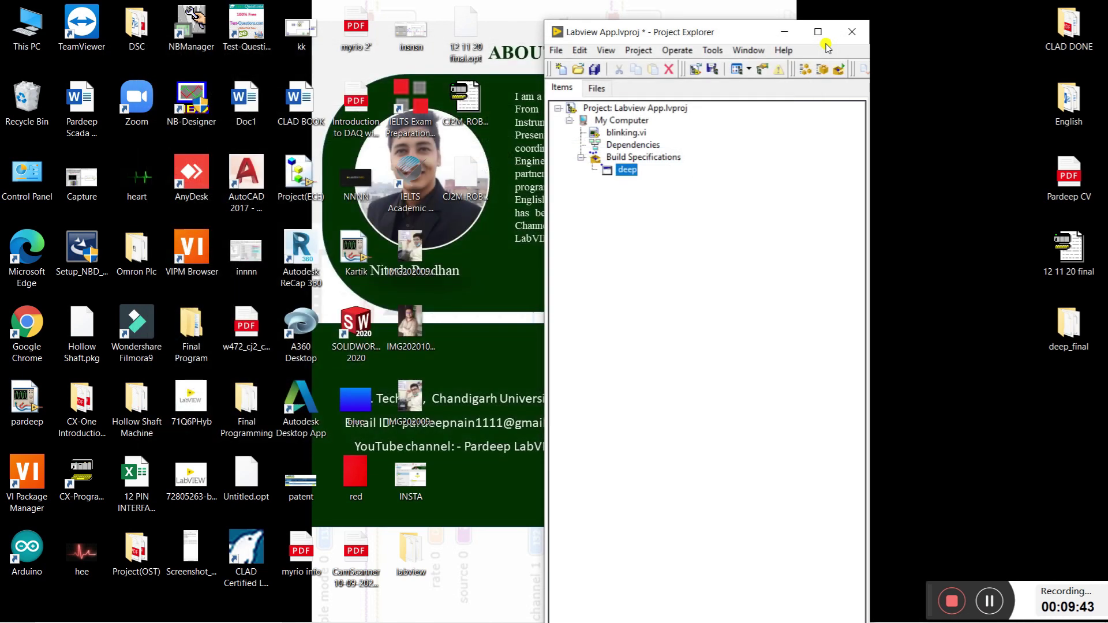
Save the LabVIEW project, close Project Explorer and minimize the LabVIEW start window.
left_click(737, 292)
key("ctrl+s")
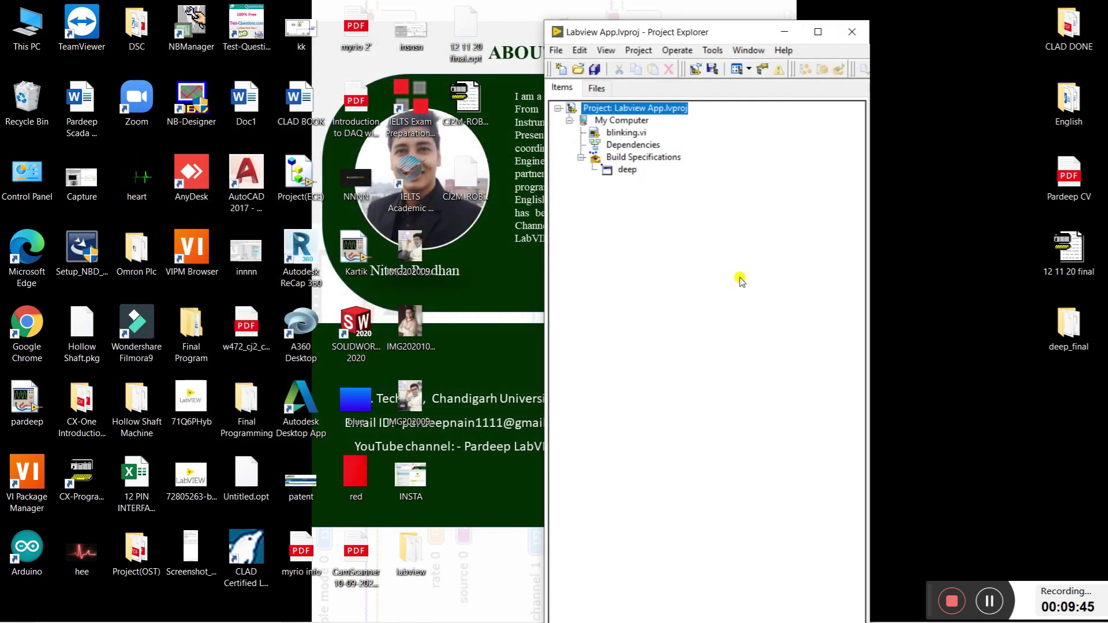
left_click(852, 31)
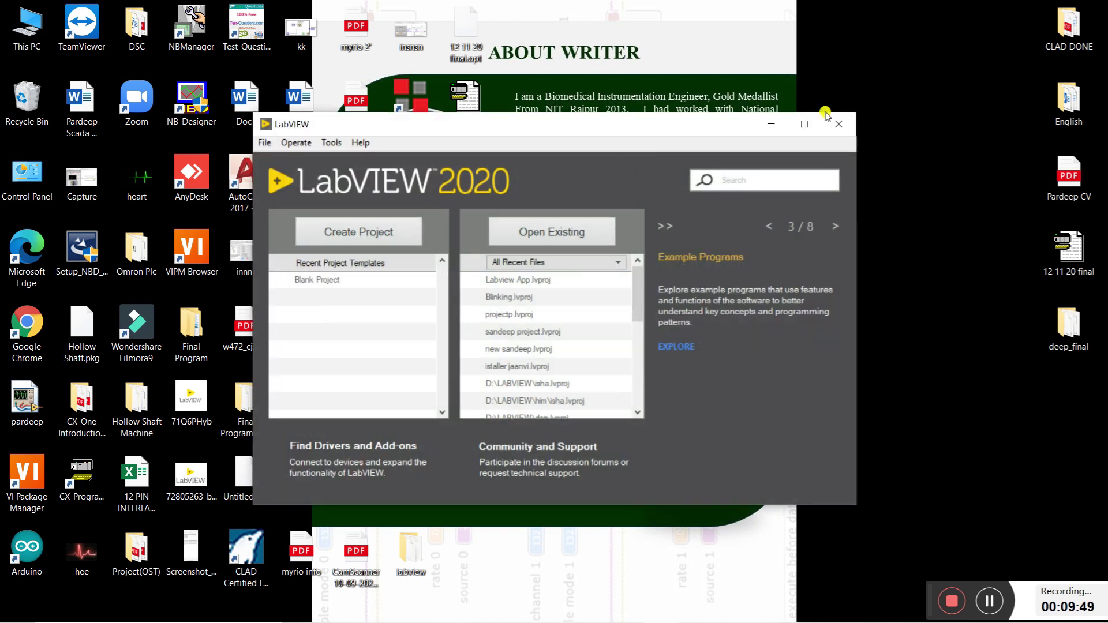
left_click(764, 129)
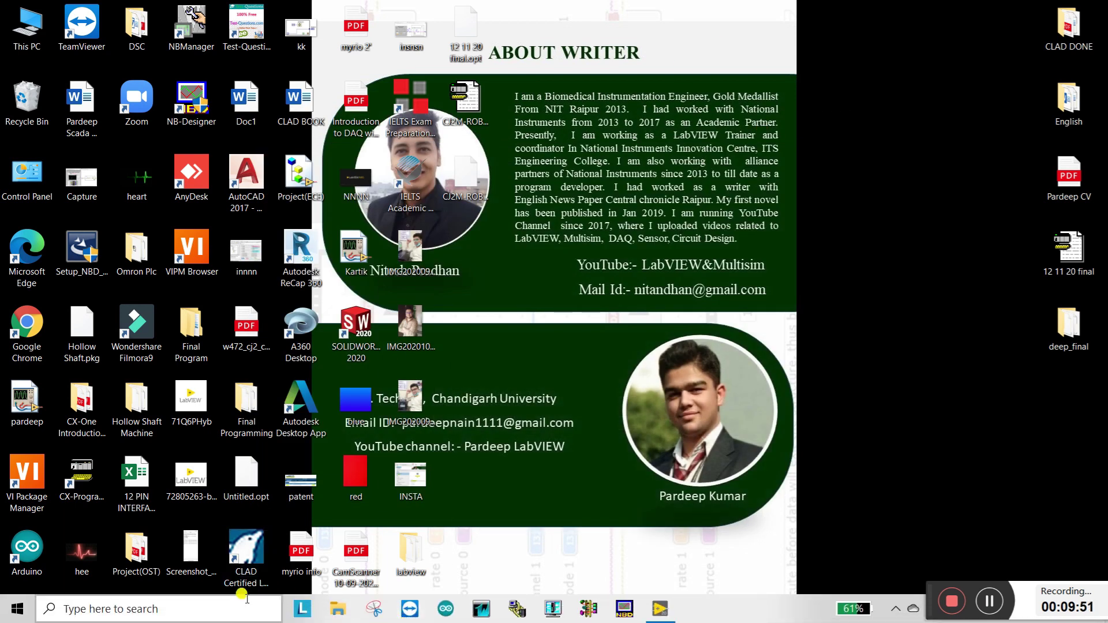
Relaunch deepApplication by searching 'deep', then close Project Explorer and the LabVIEW start window.
left_click(213, 611)
type("deep")
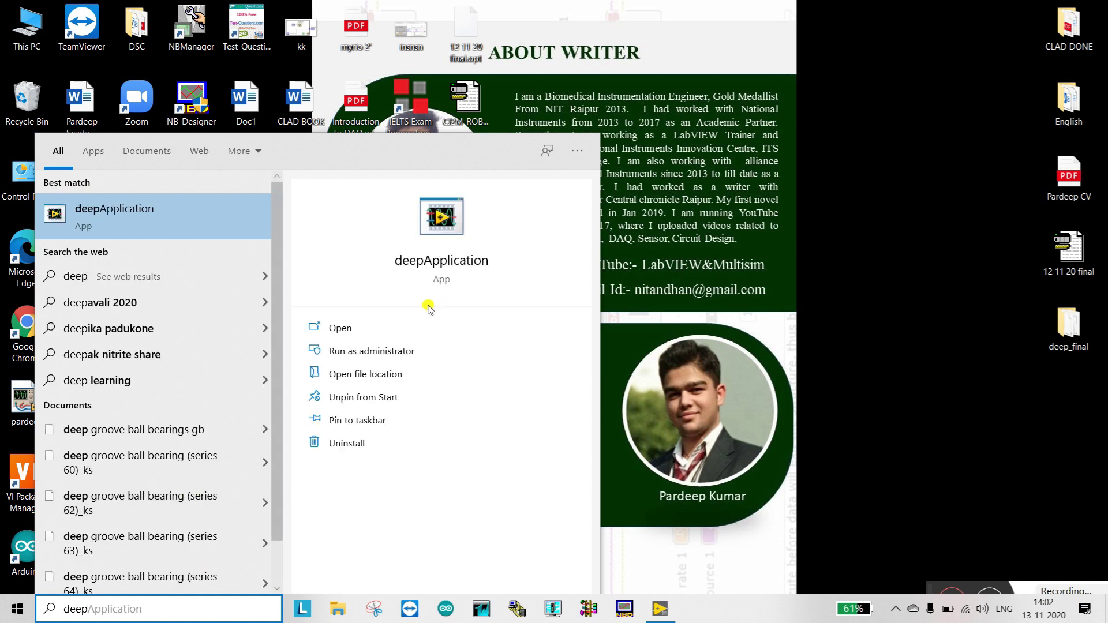
left_click(373, 328)
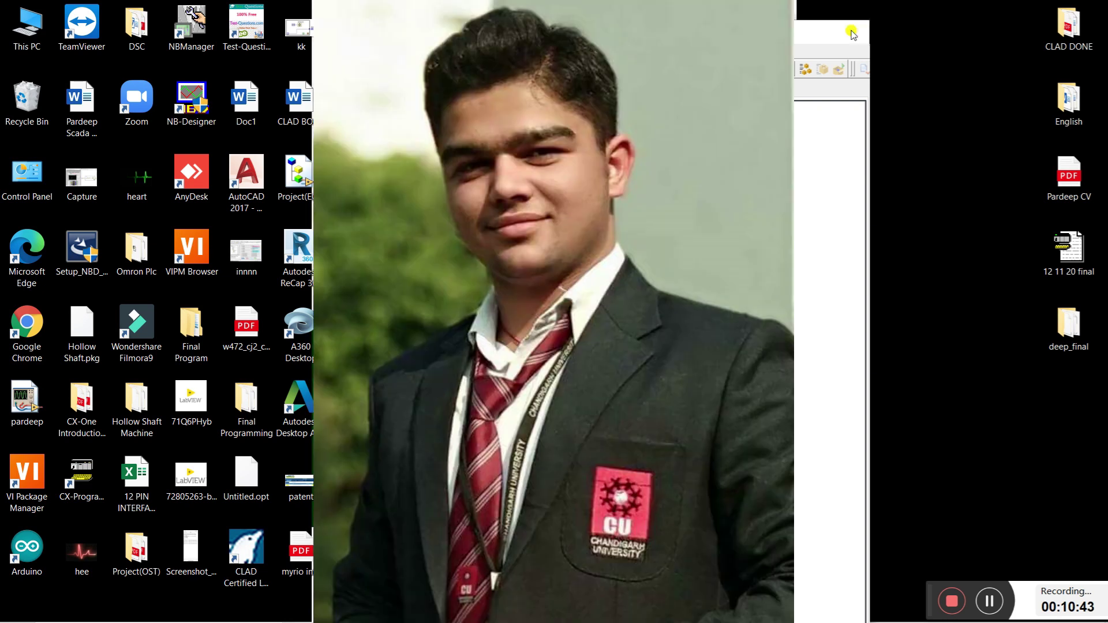
left_click(851, 31)
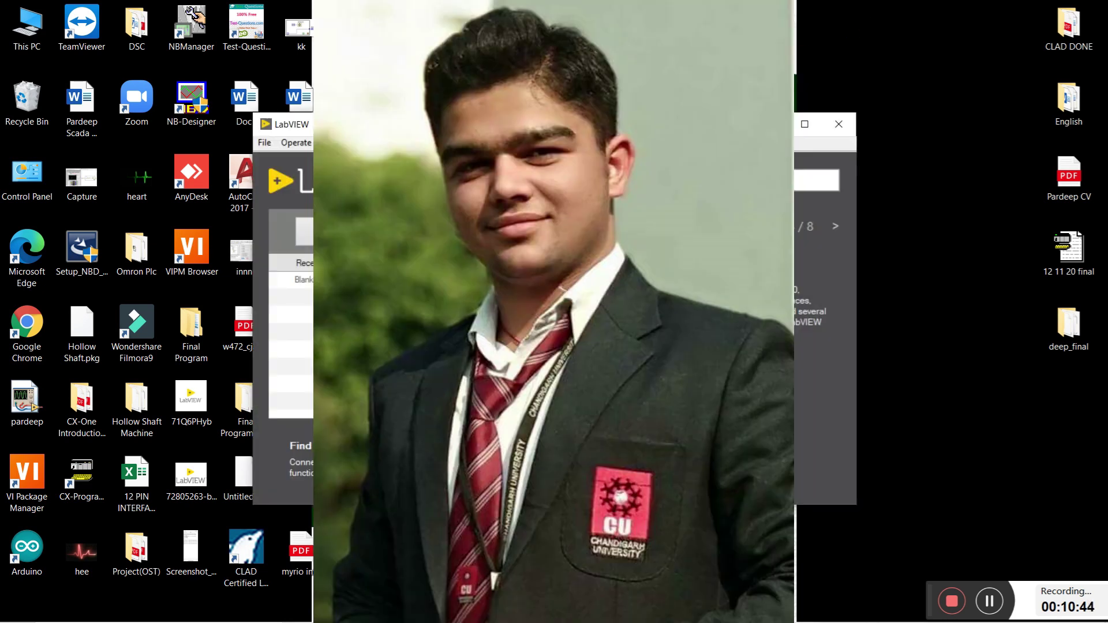
key("alt+F4")
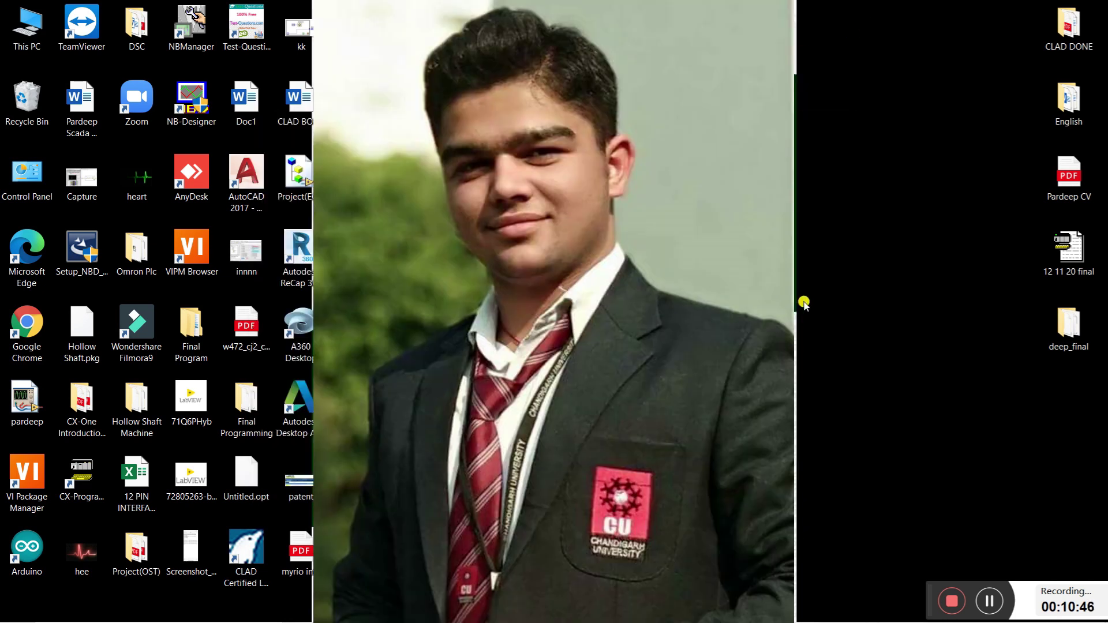